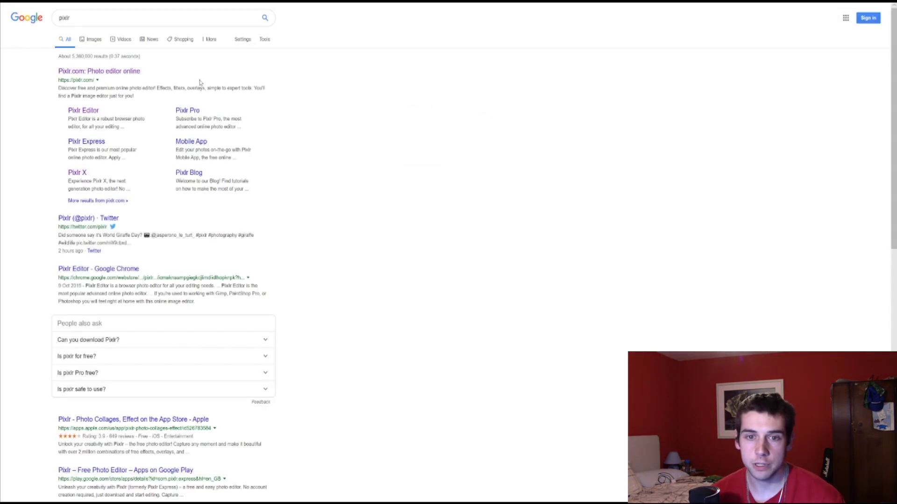
- Open Pixlr Editor through the pixlr.com search result and start creating a new image
left_click(119, 71)
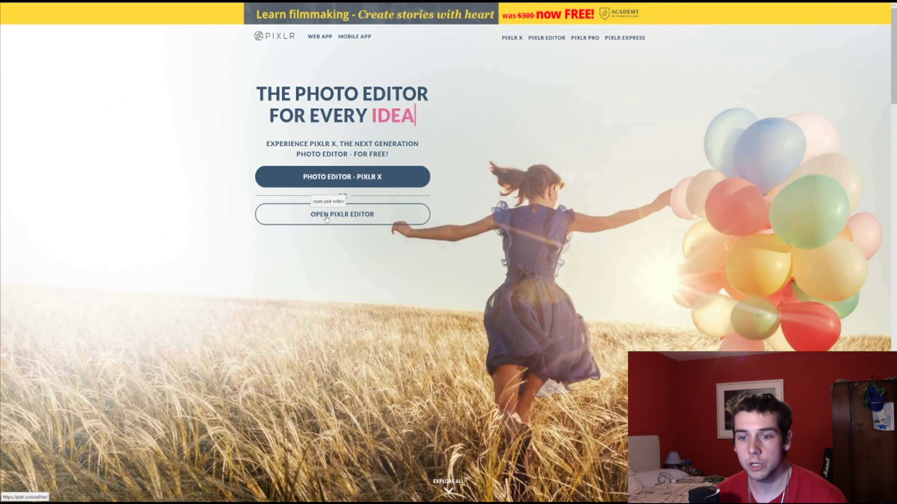
left_click(363, 219)
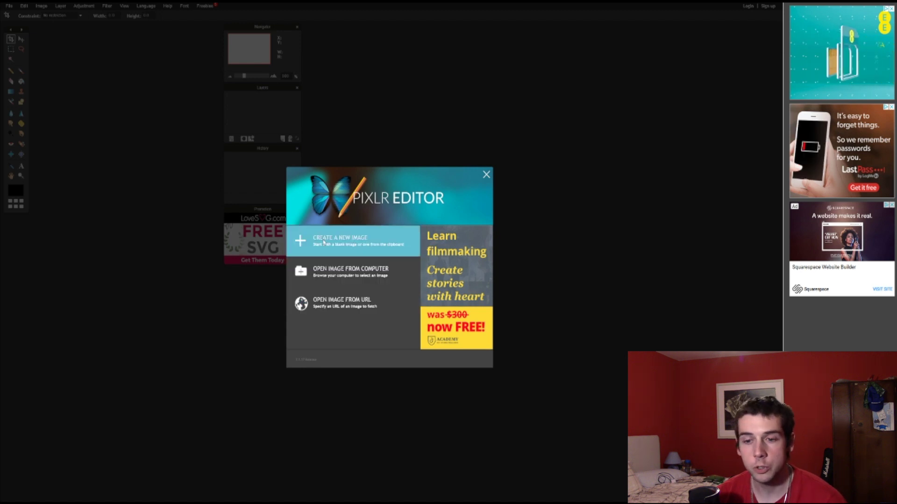
left_click(352, 245)
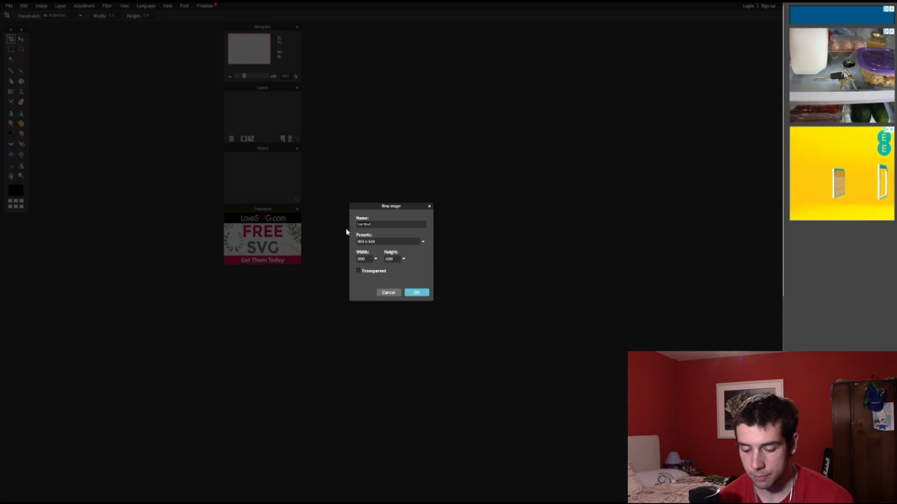
- Name the new image "Thumnail" and look through the size presets down to Movie 1080p
type("Thumbnail")
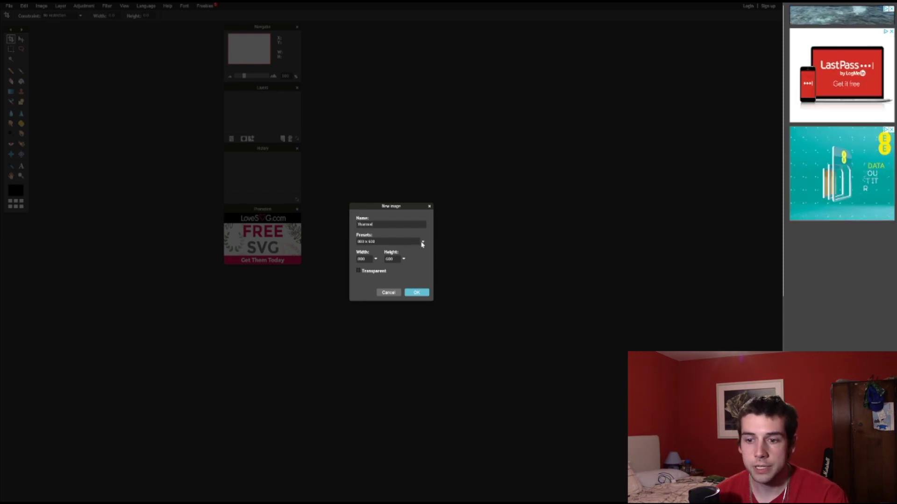
left_click(422, 242)
left_click_drag(423, 252, 423, 309)
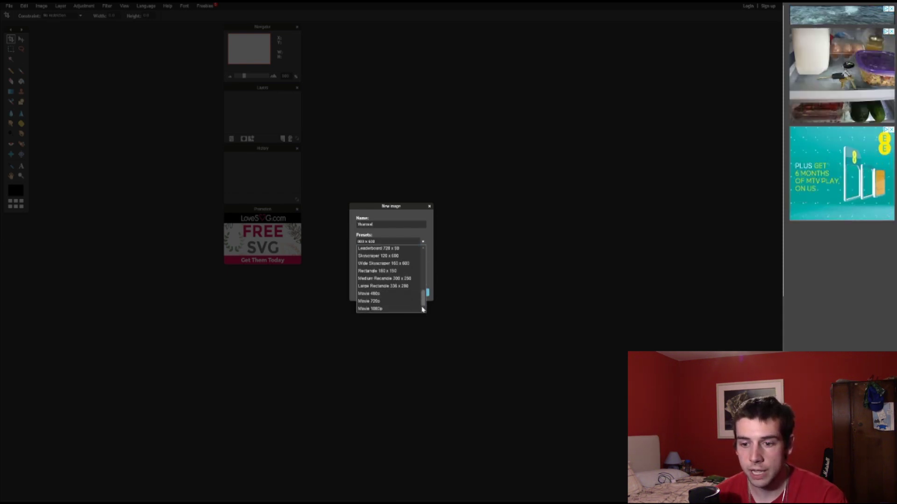
left_click(422, 310)
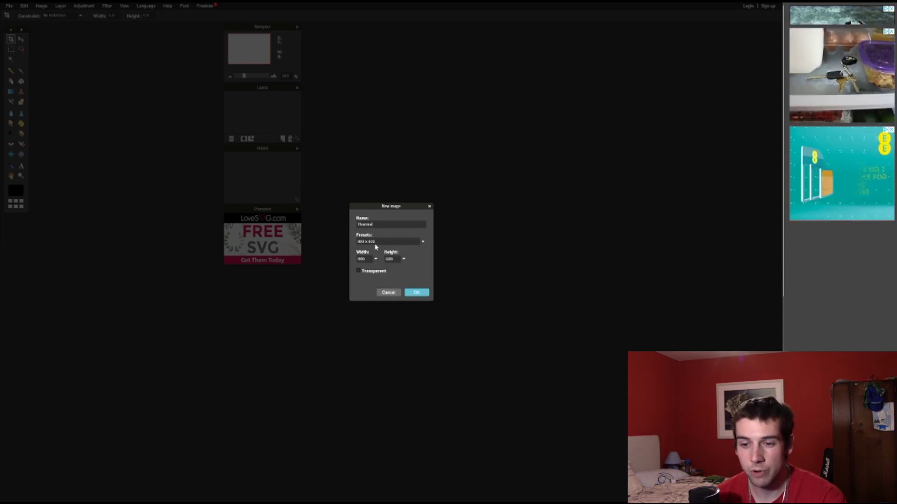
- Set the new image's width to 1920 and height to 1080, make it transparent, and create it
left_click(356, 262)
key("BackSpace")
key("BackSpace")
key("BackSpace")
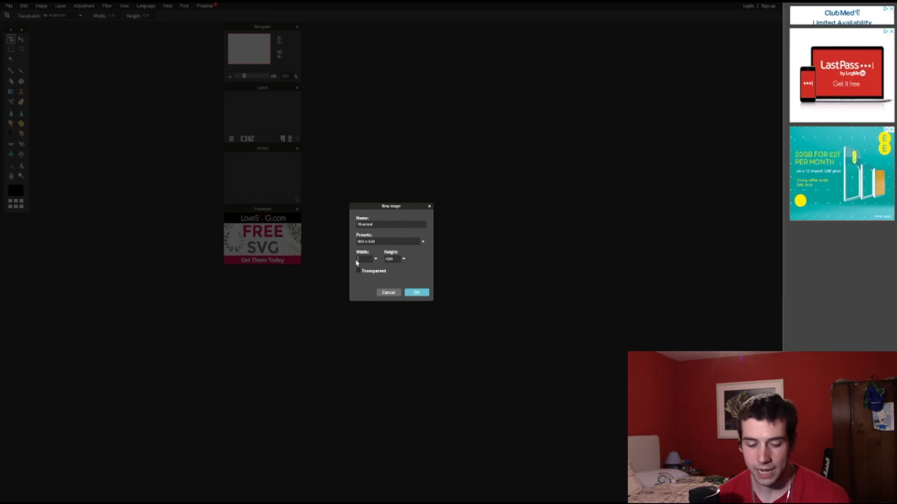
type("1920")
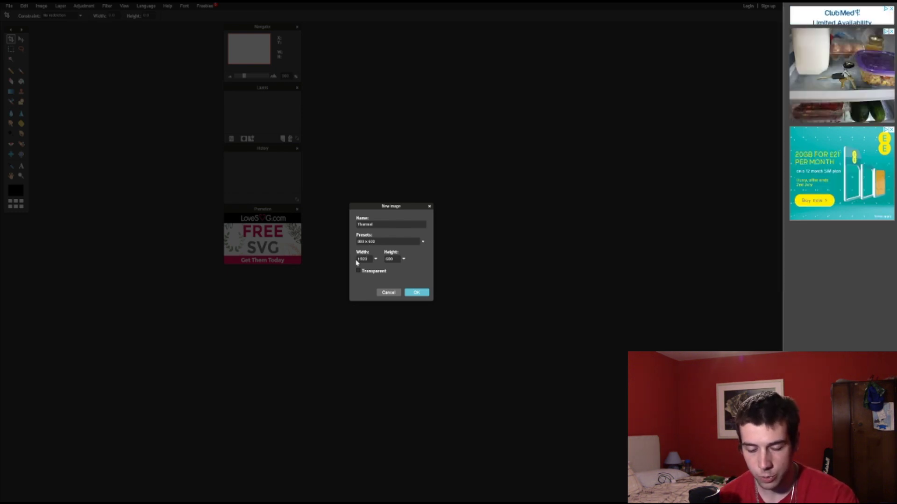
key("Tab")
type("1080")
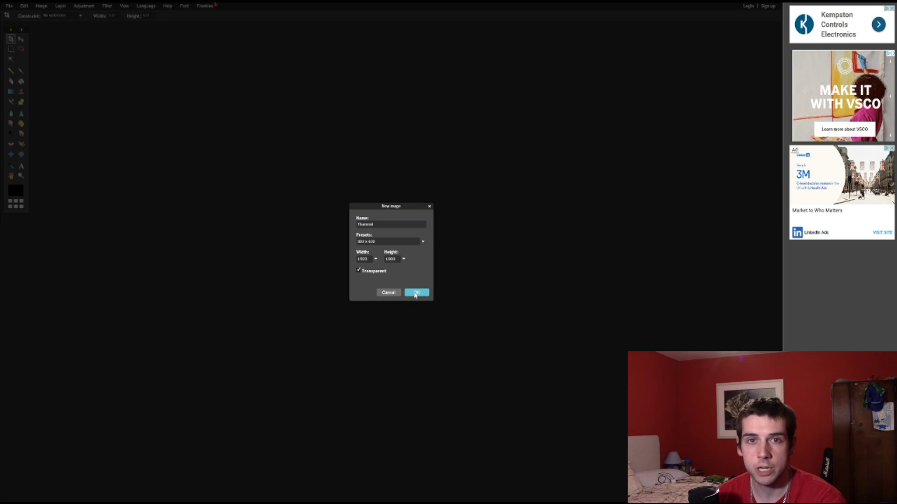
left_click(359, 272)
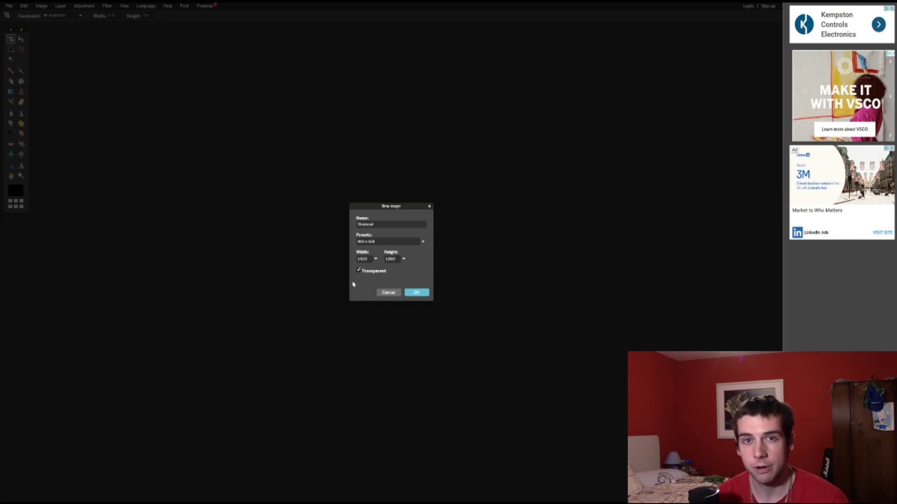
left_click(418, 292)
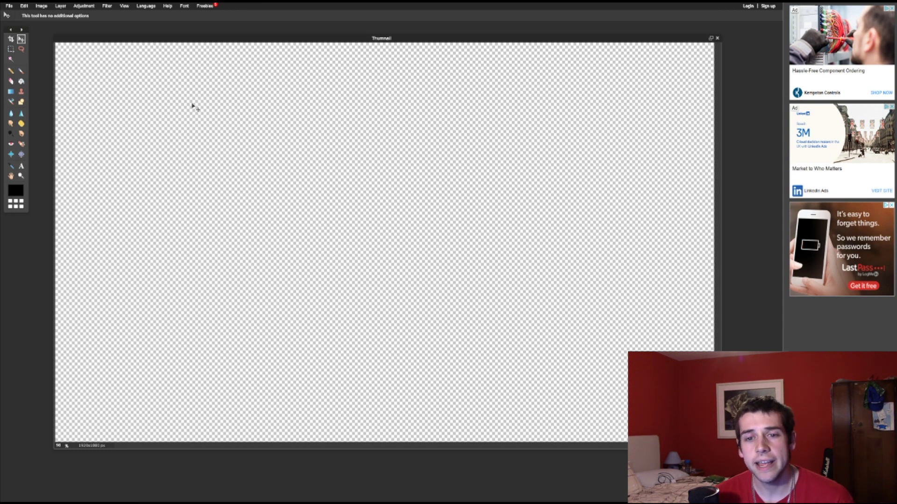
left_click_drag(252, 40, 252, 45)
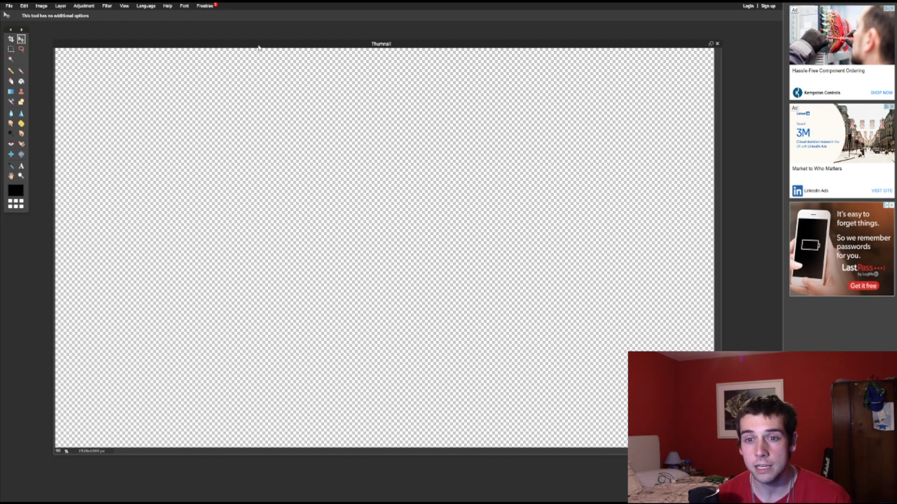
left_click_drag(258, 45, 259, 40)
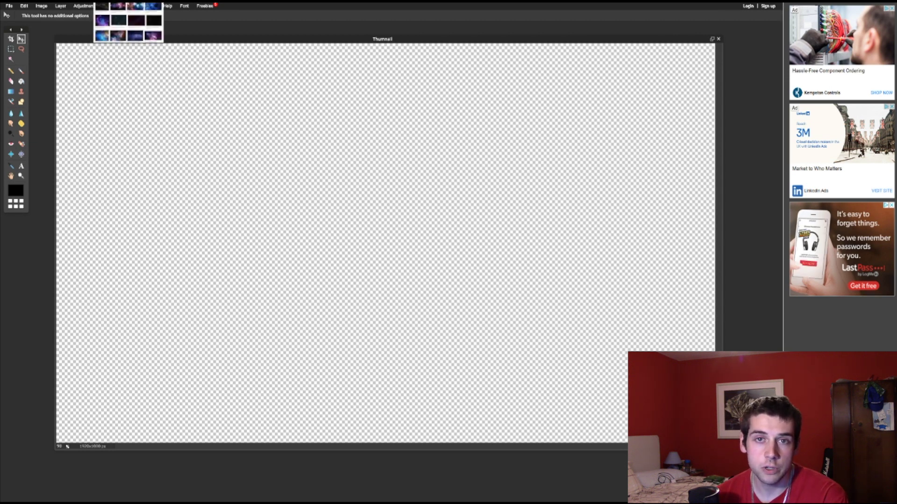
- Switch to the Google Images results and search for "blur background 1920x1080"
key("alt+Tab")
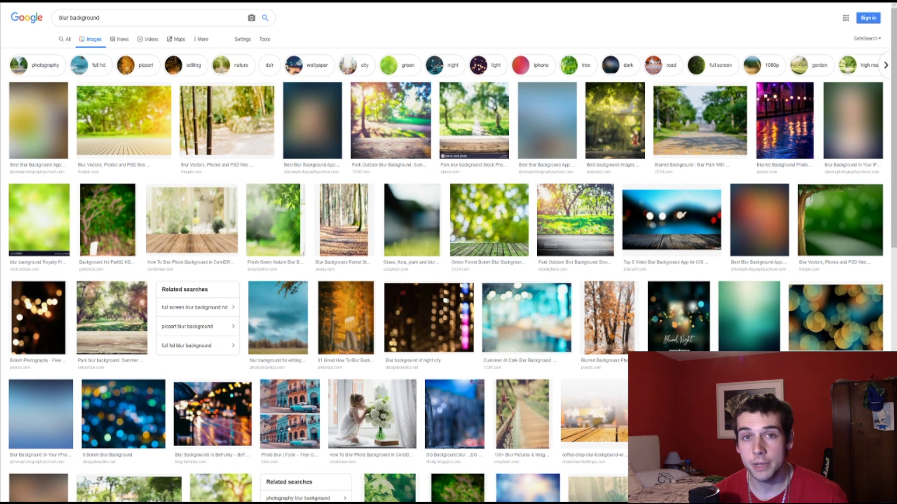
left_click(183, 17)
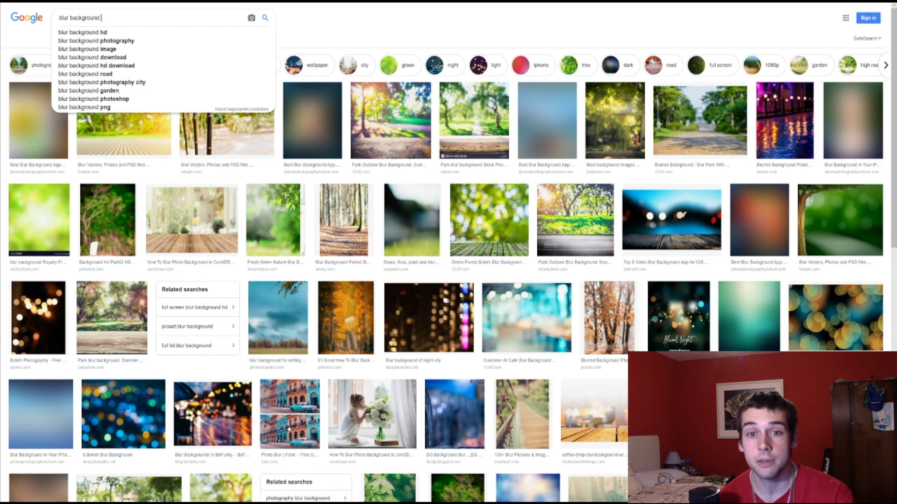
type("1920x1080")
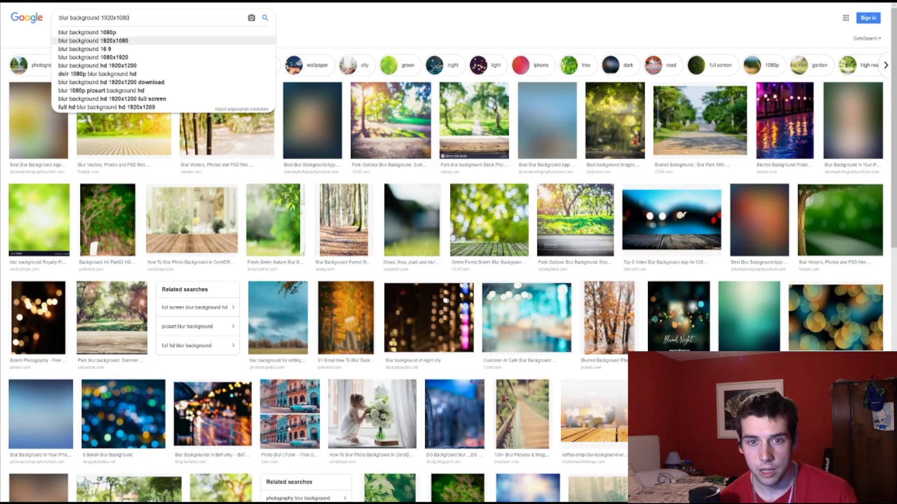
key("Return")
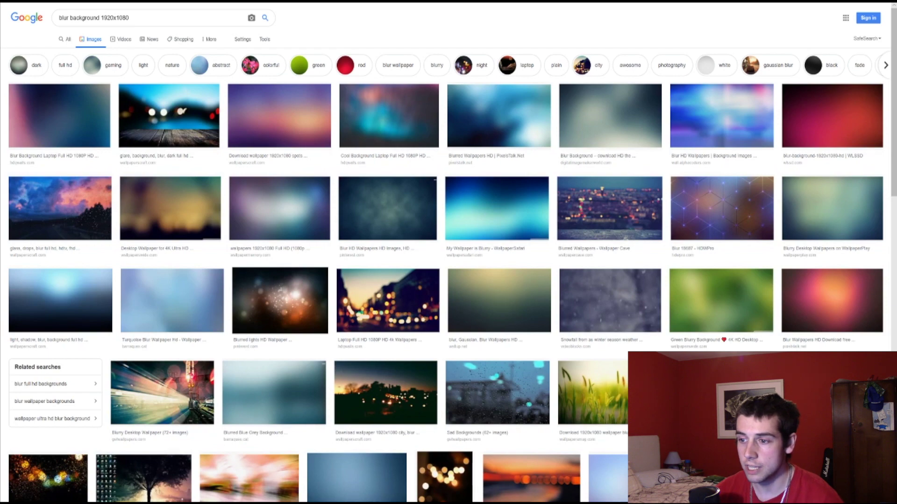
- Preview several blurred wallpapers among the image results, including the hexagon pattern, the lights over wooden boards and the city street
left_click(700, 225)
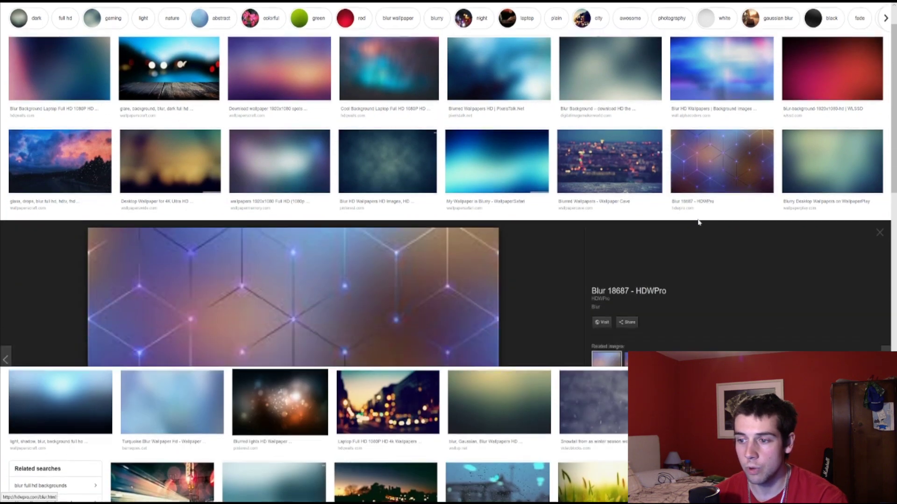
scroll(402, 182, "down", 3)
scroll(57, 126, "up", 6)
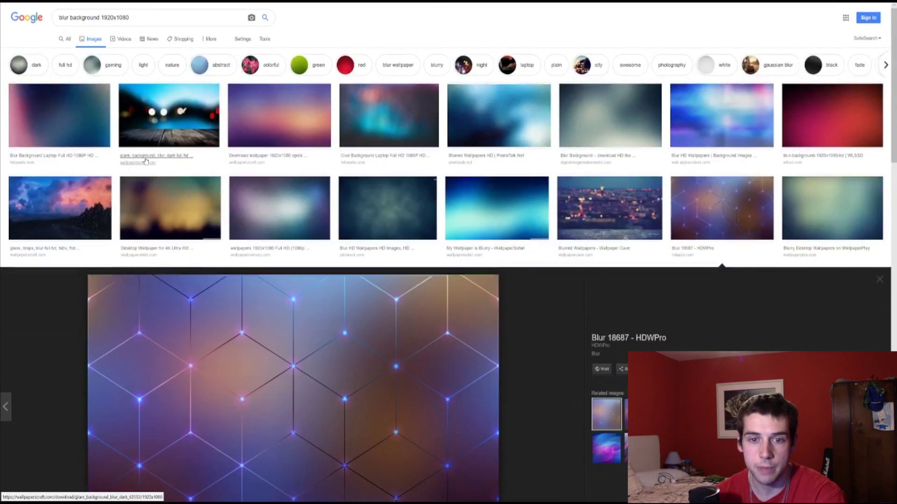
left_click(57, 125)
key("Right")
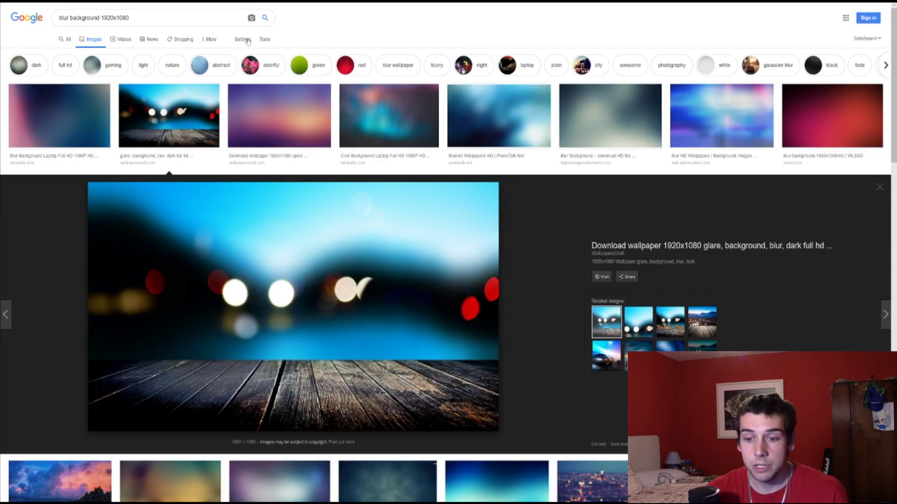
left_click(169, 116)
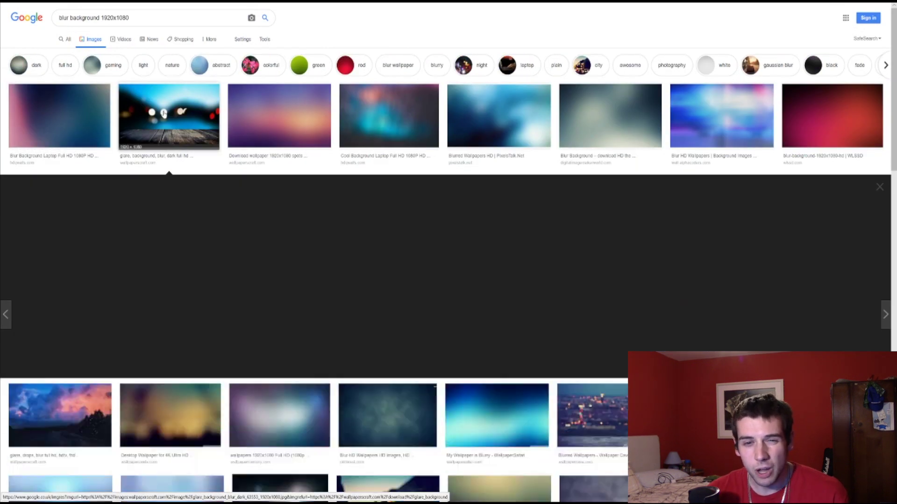
left_click(372, 301)
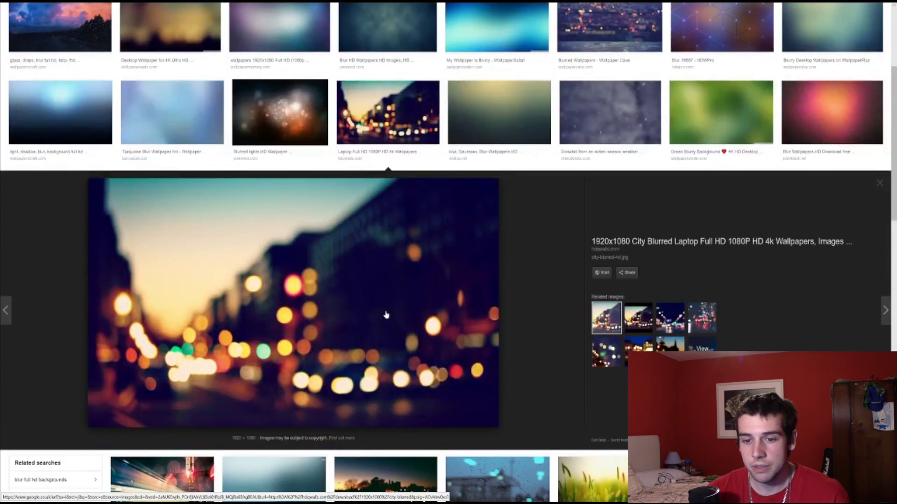
left_click(362, 123)
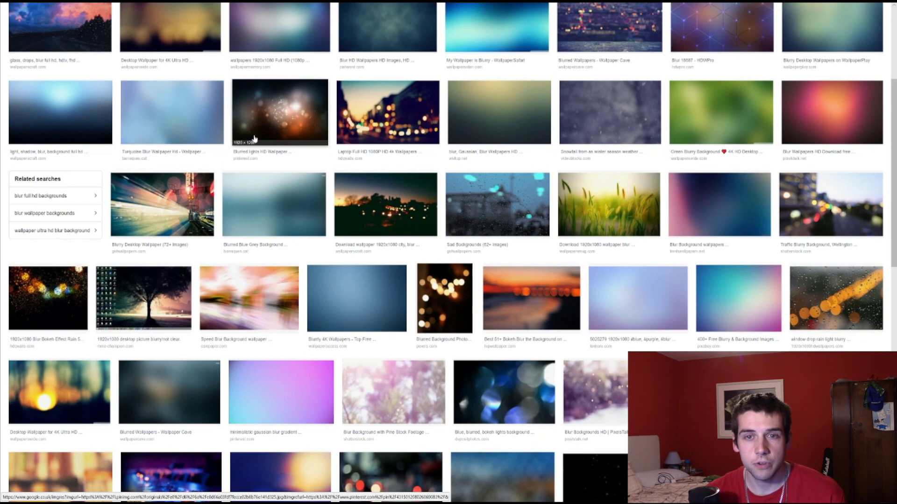
scroll(255, 137, "up", 4)
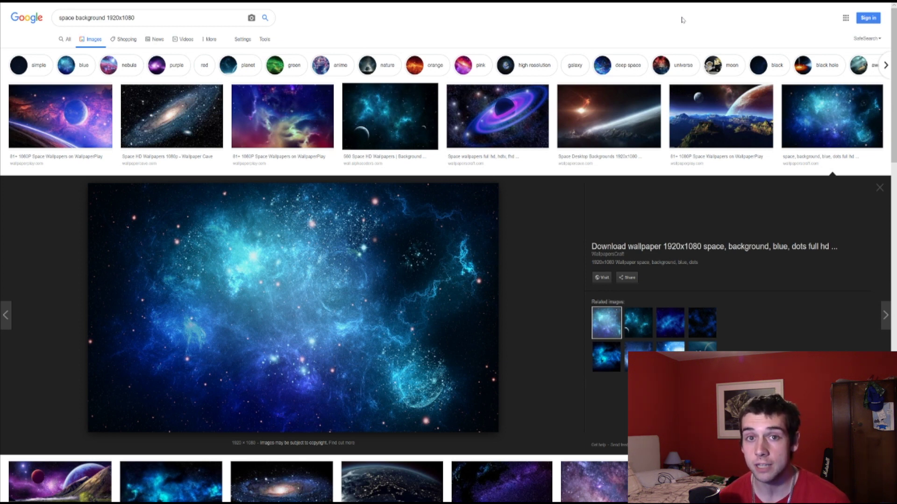
- Close the space wallpaper preview and change the image search to "purple background 1920x1080"
key("Escape")
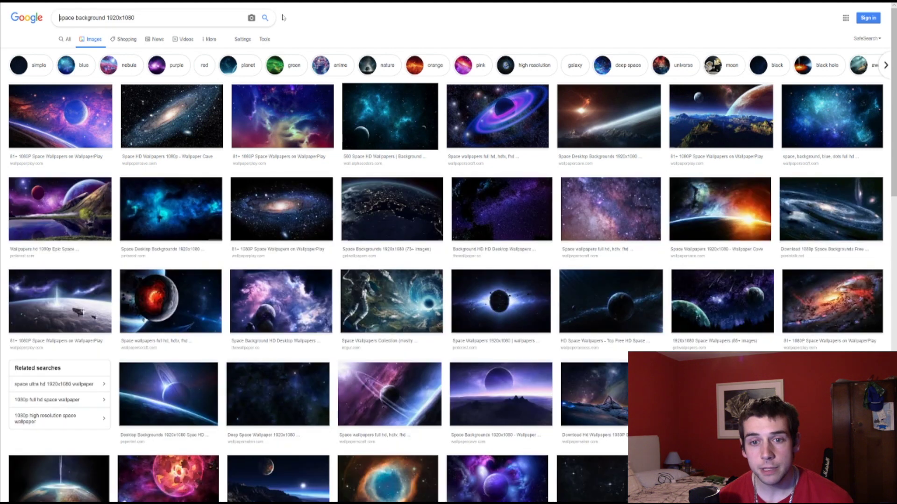
type("pupor")
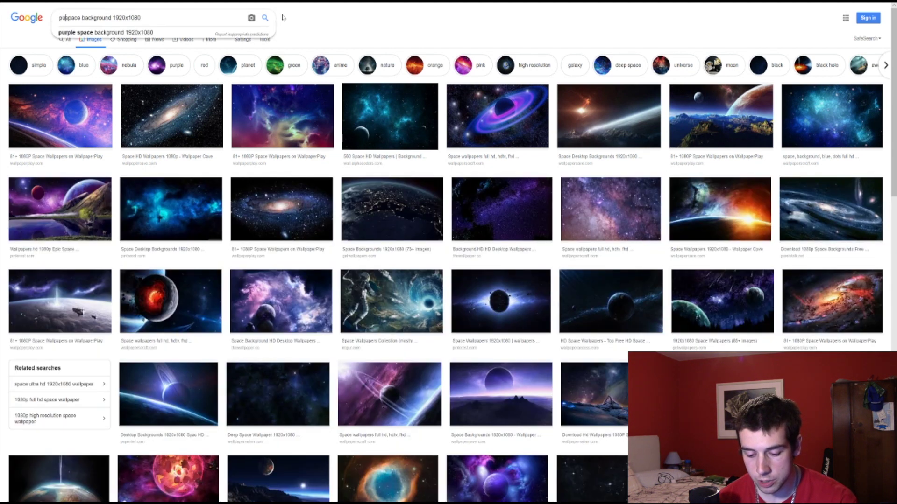
type("les")
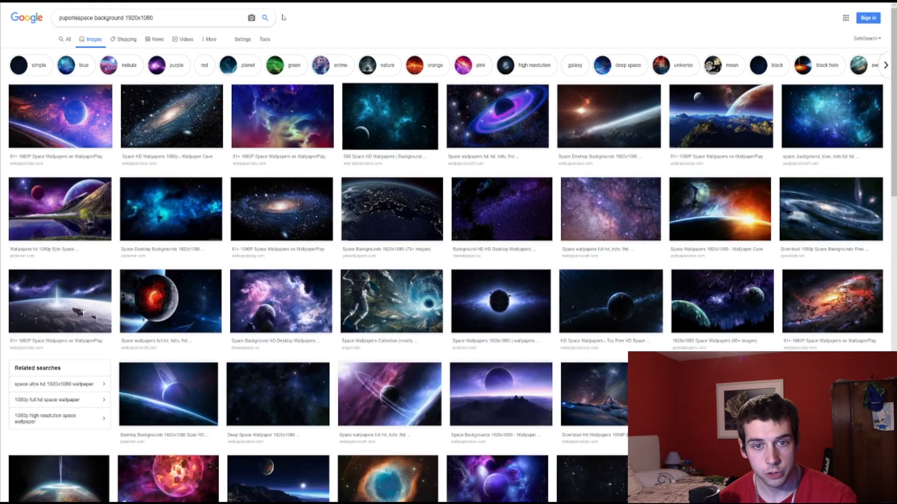
key("BackSpace")
key("BackSpace")
key("BackSpace")
key("BackSpace")
key("BackSpace")
type("rple")
key("Return")
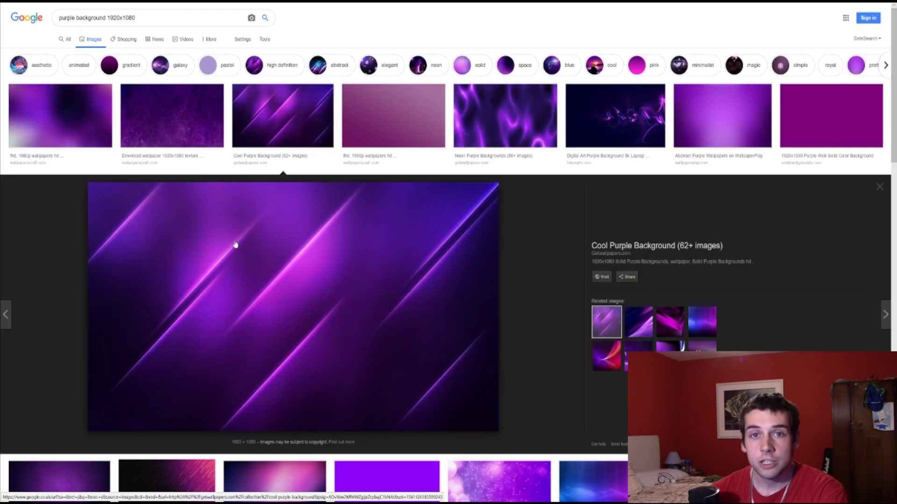
- Save the previewed purple wallpaper with diagonal light streaks to the Desktop as a JPEG, keeping its suggested file name
right_click(266, 268)
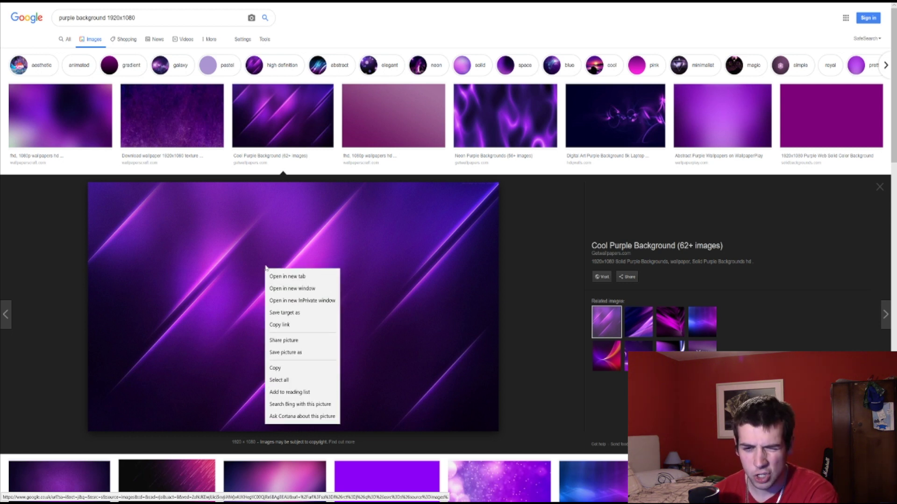
left_click(284, 352)
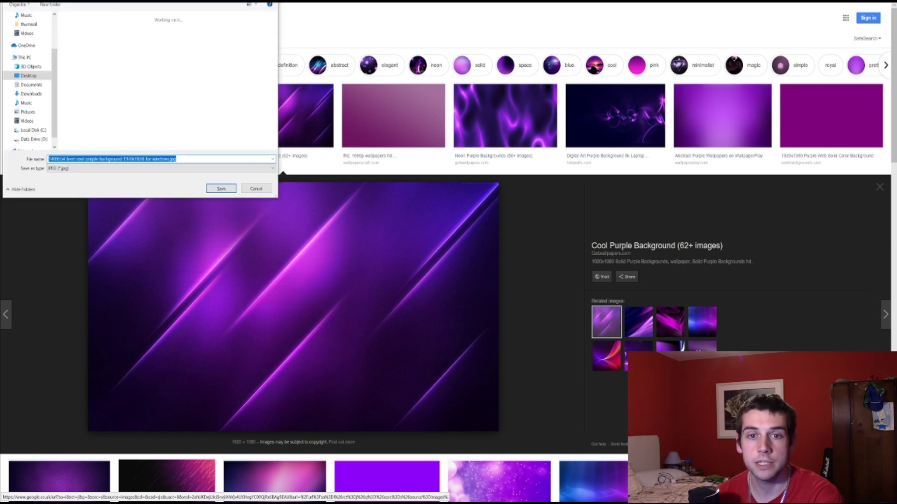
left_click(220, 189)
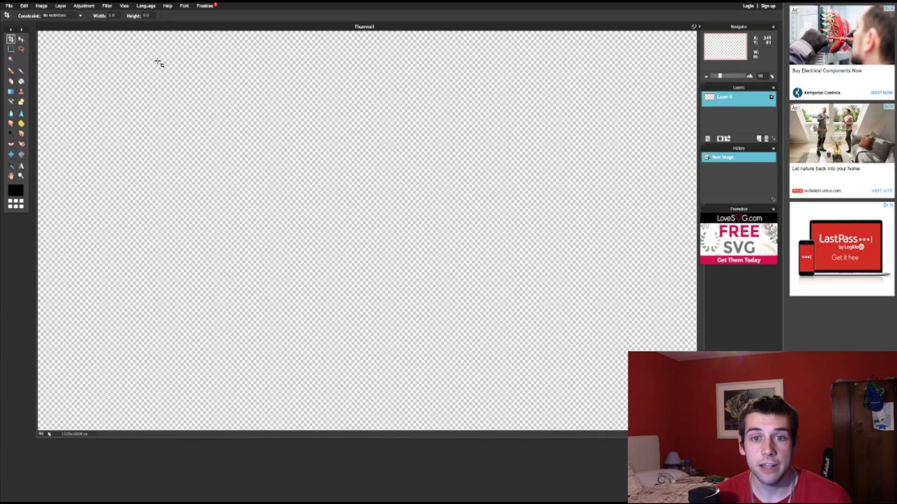
- Switch back to Pixlr Editor, look over the view options, and activate the Move tool for the blank image
left_click(125, 5)
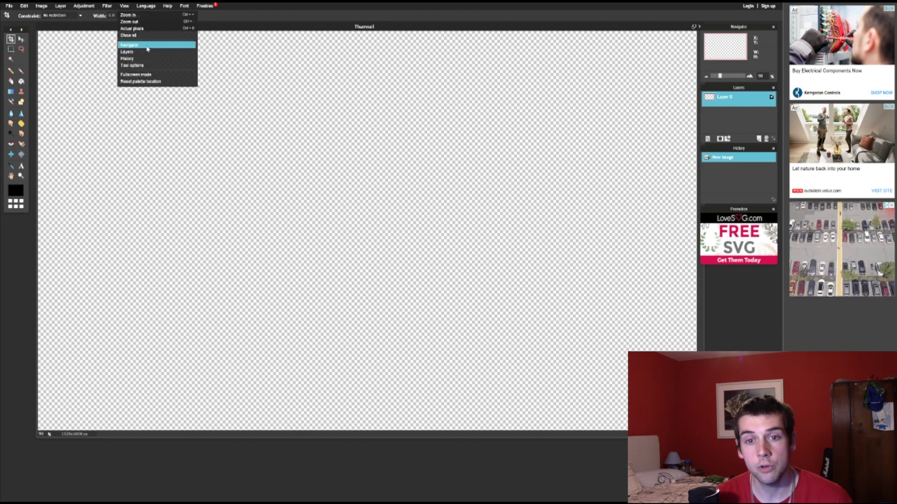
left_click(66, 68)
key("v")
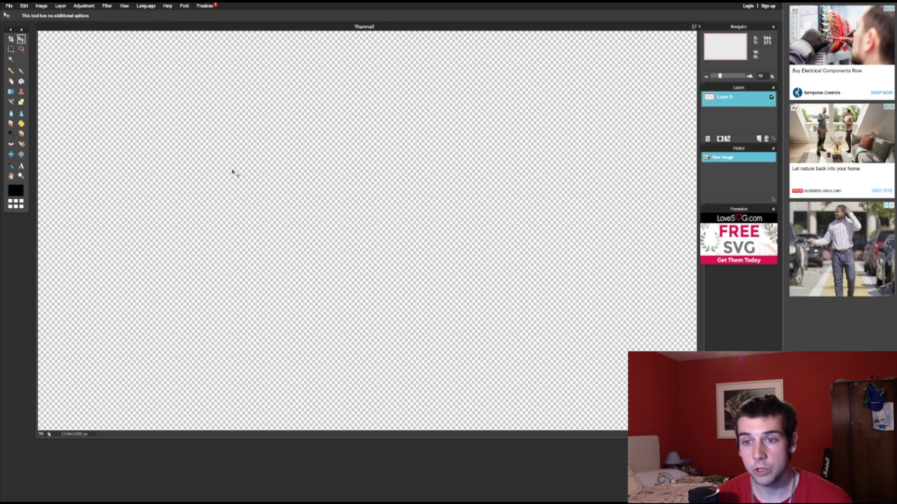
- Open the "best-cool-purple-background-1920x1080-for-windows" JPEG from the Desktop as a separate image
left_click(9, 5)
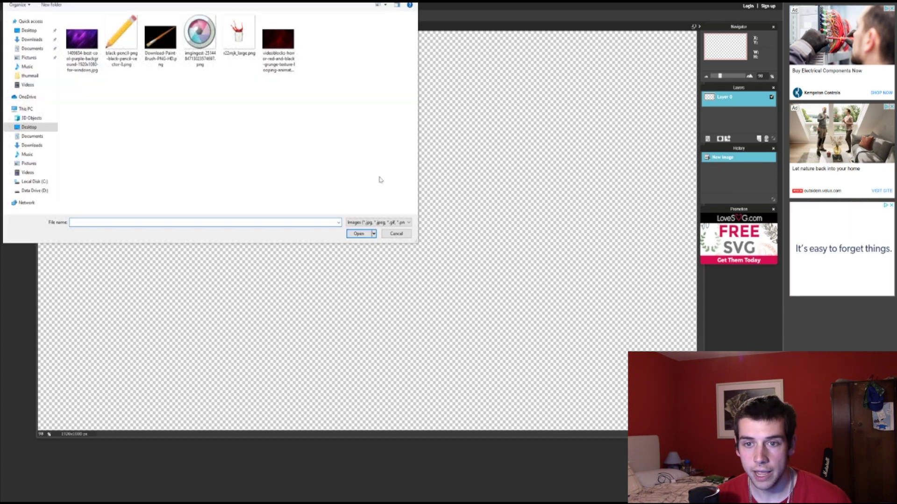
left_click(82, 40)
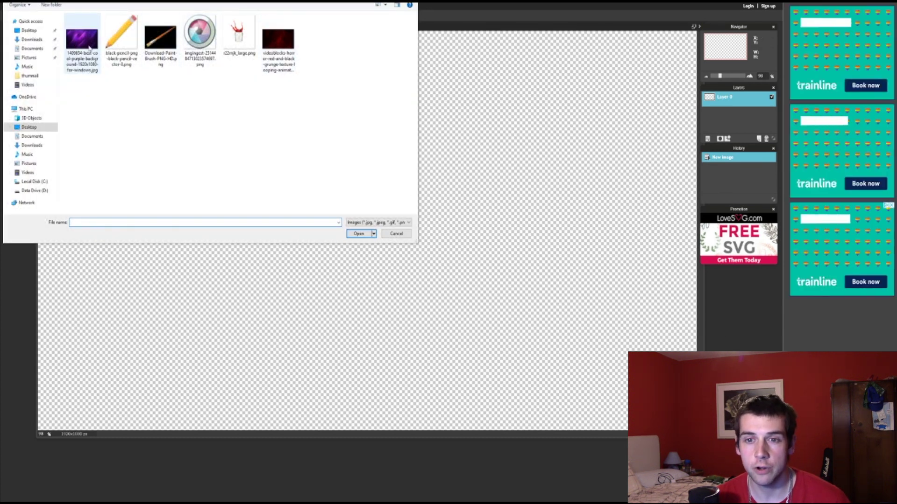
left_click(363, 235)
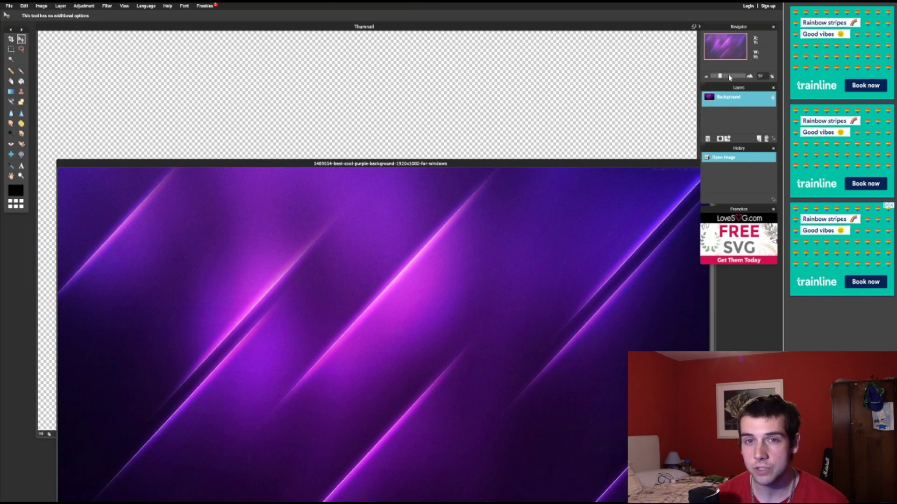
- Copy the purple wallpaper's layer into the blank thumbnail image, filling its canvas, and close the separate wallpaper image
left_click_drag(489, 163, 534, 200)
left_click_drag(720, 98, 280, 140)
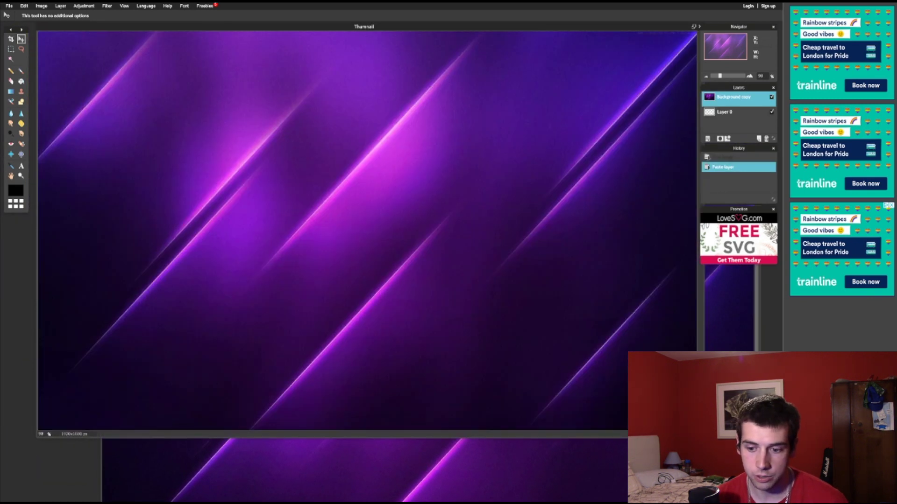
left_click(380, 500)
left_click_drag(529, 201, 505, 163)
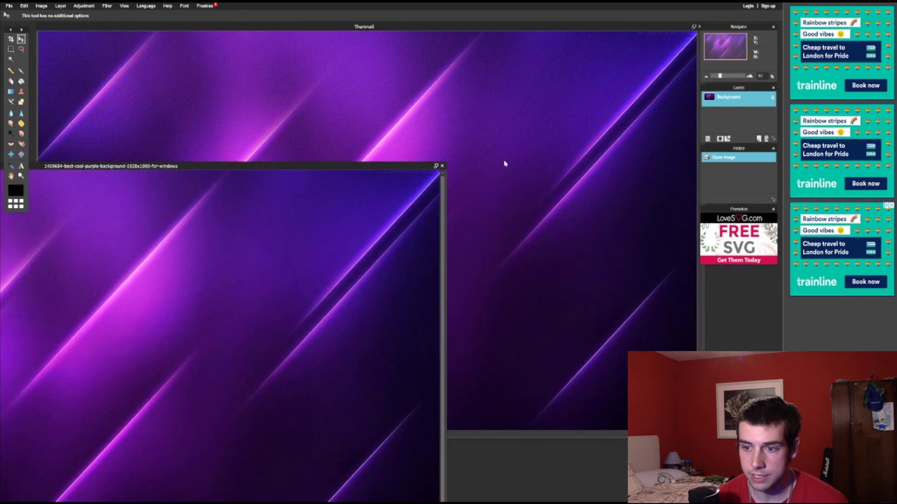
left_click(441, 166)
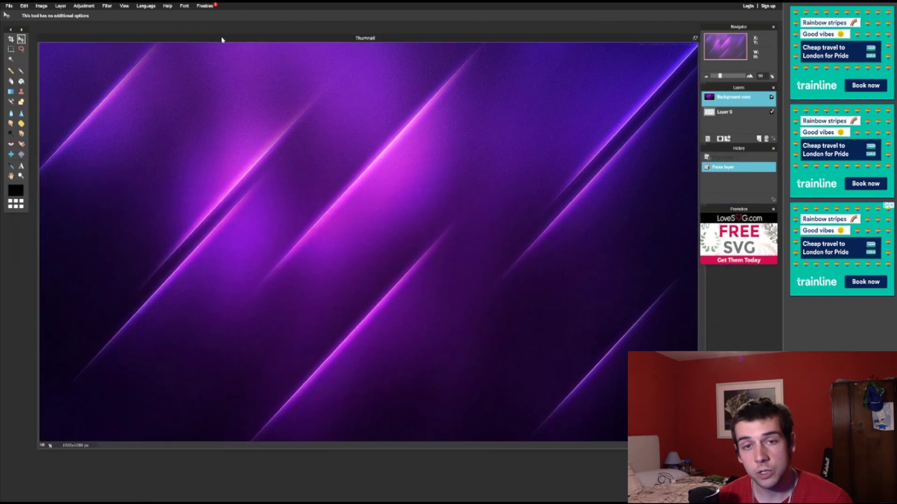
- Apply Brightness & Contrast to the wallpaper layer with a slightly raised brightness and a strongly raised contrast
left_click(80, 6)
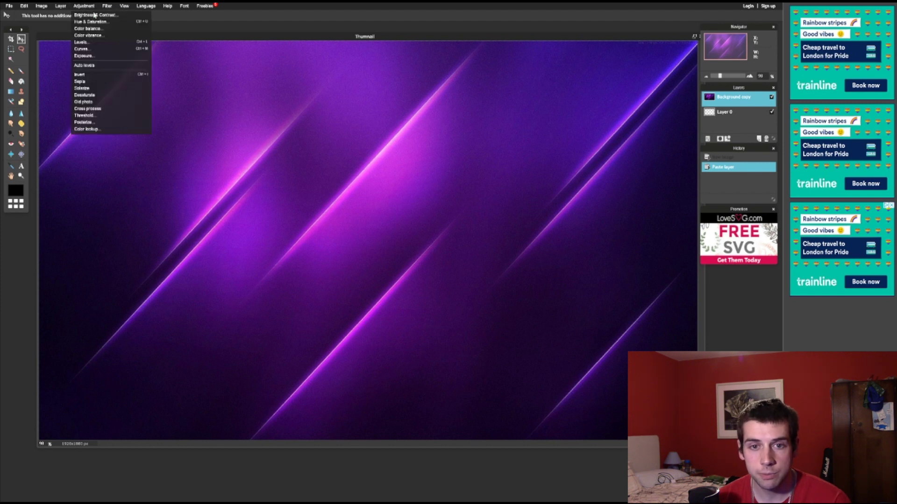
left_click(98, 15)
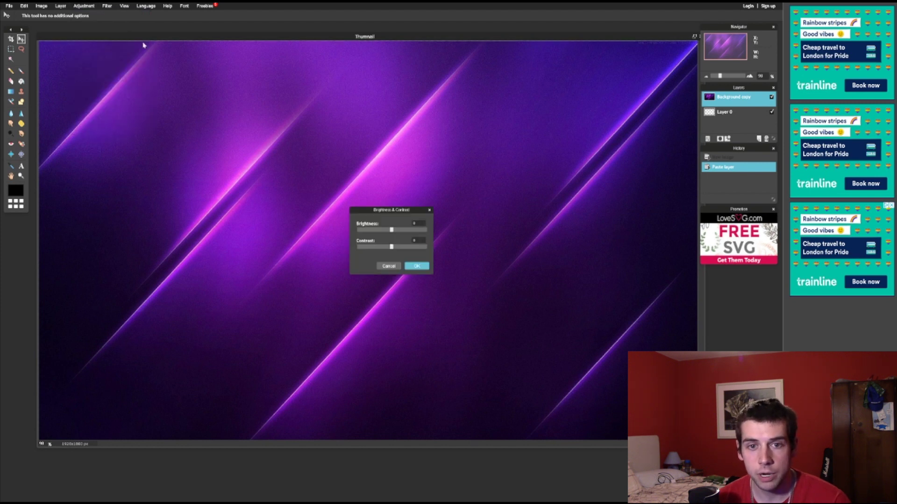
left_click(398, 247)
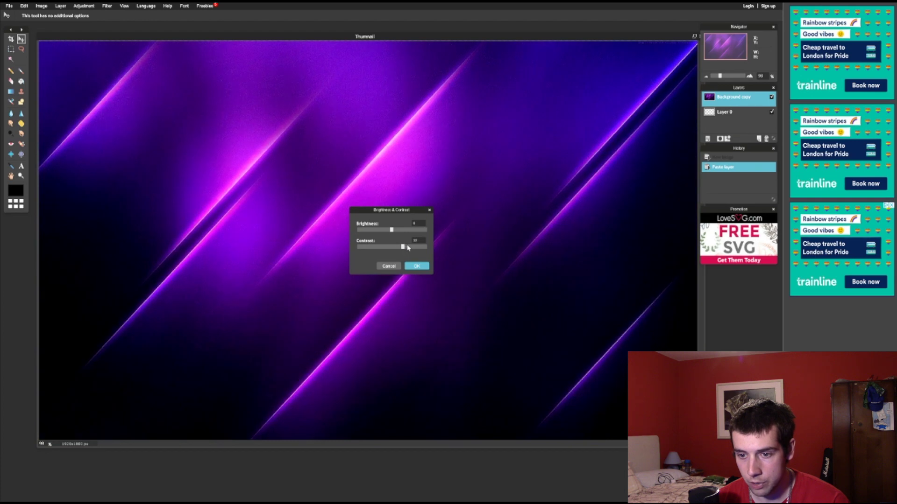
left_click_drag(407, 247, 419, 249)
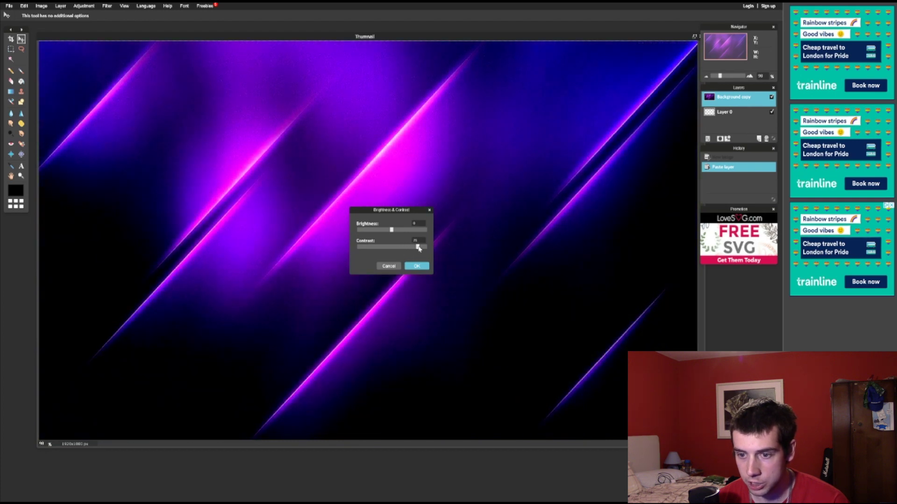
left_click(397, 230)
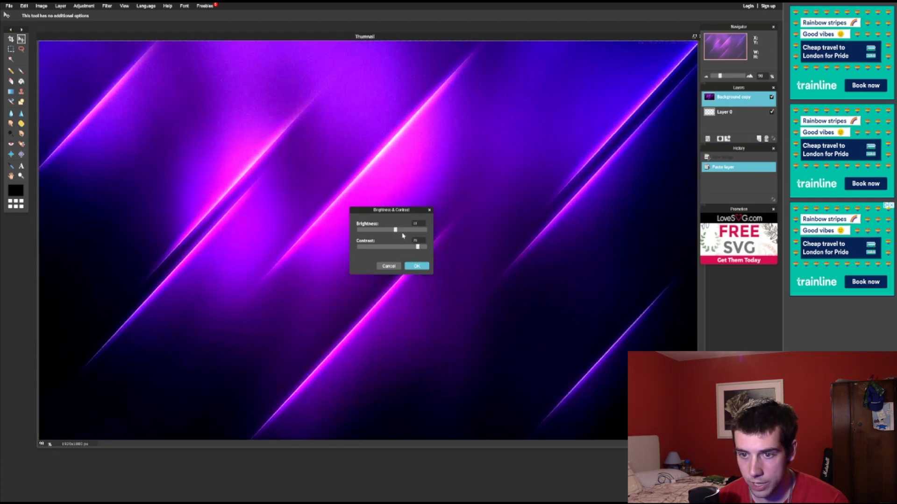
left_click_drag(415, 248, 412, 249)
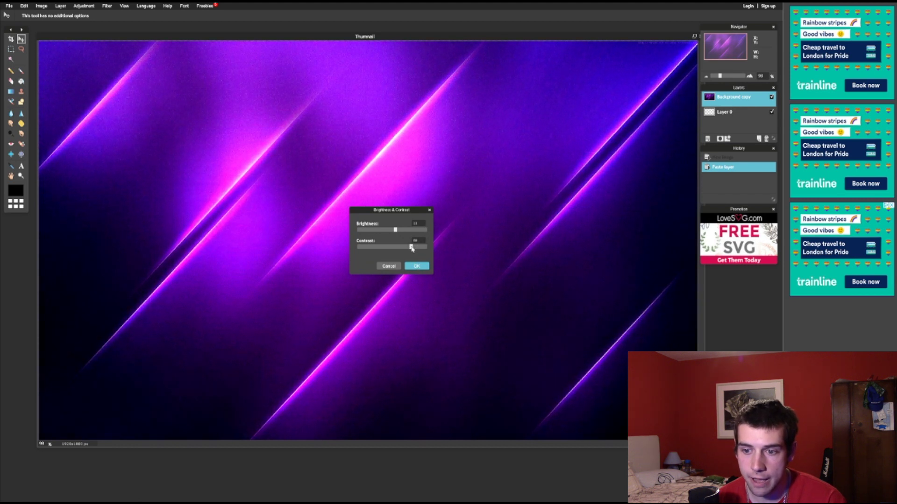
left_click(417, 266)
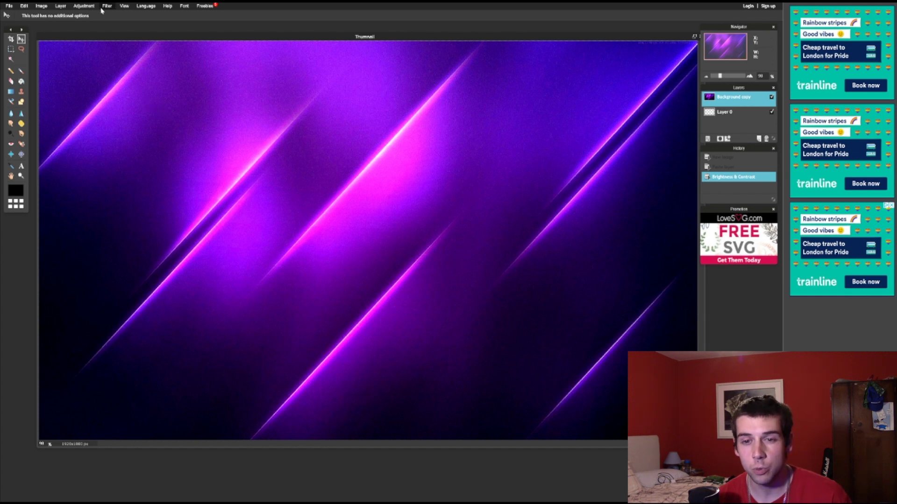
- Open the Hue & Saturation adjustment for the wallpaper layer
left_click(86, 6)
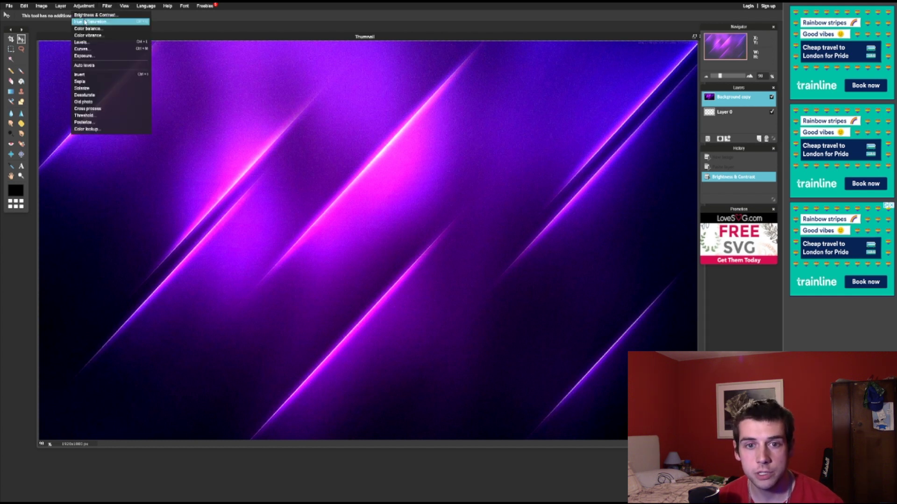
left_click(86, 22)
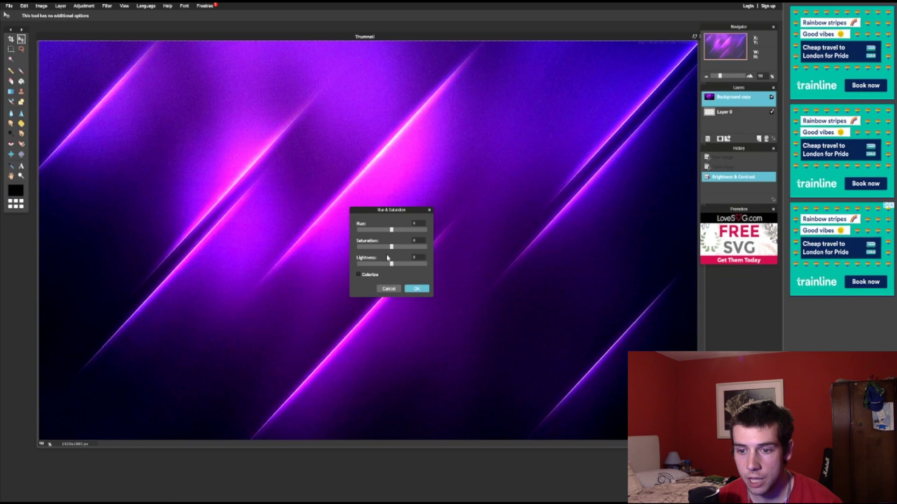
- Try colorizing the wallpaper with the hue shifted through violet to its maximum of 180, and turn Colorize off again
left_click(359, 275)
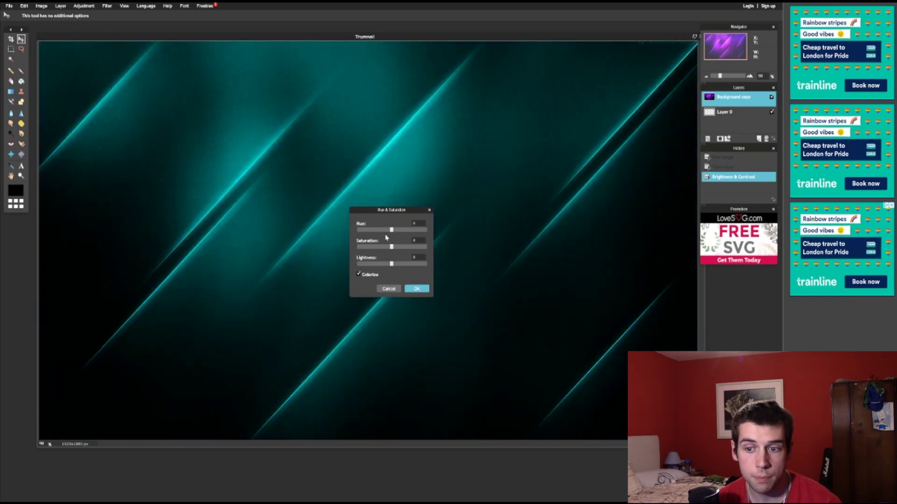
left_click(408, 230)
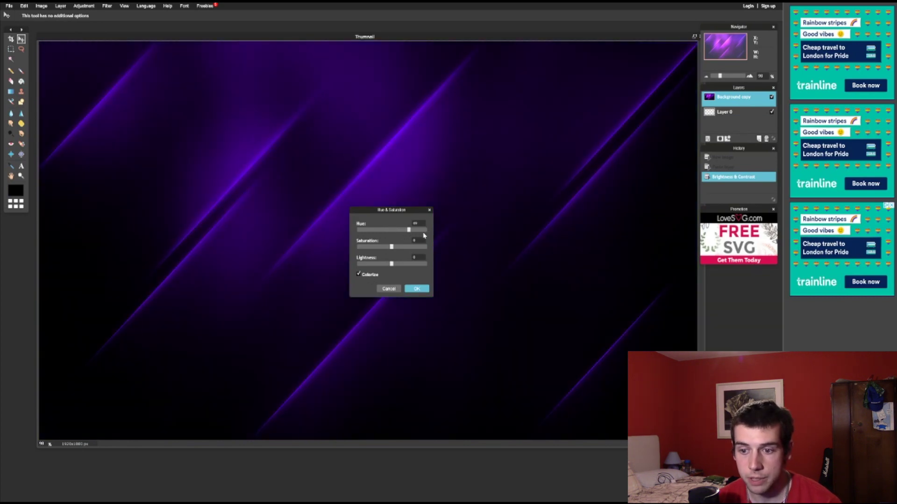
left_click_drag(408, 229, 433, 244)
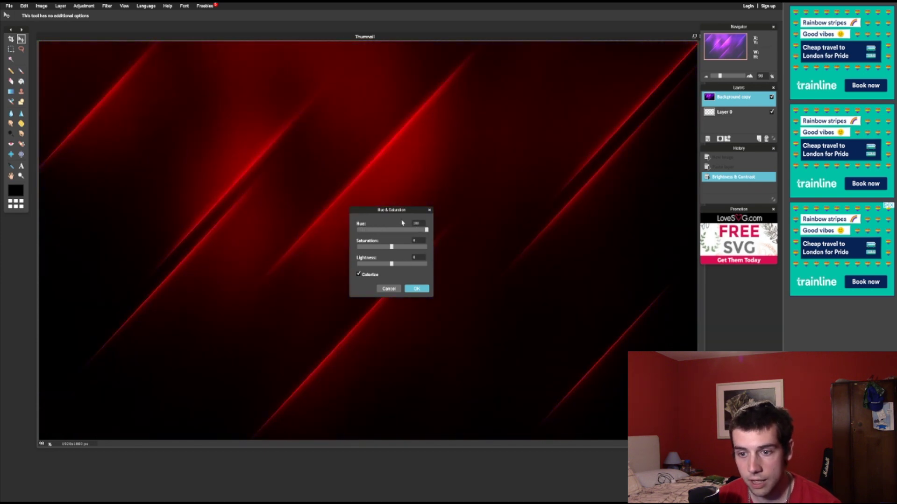
left_click(360, 275)
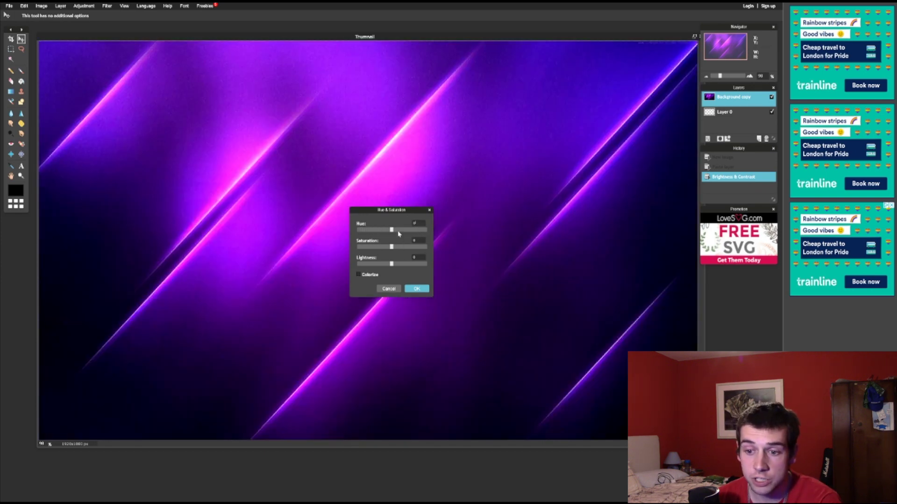
- Try red hues and extra lightness, settle on a slight magenta hue shift, raised saturation and lightness 0, and apply the adjustment
left_click_drag(398, 234, 419, 234)
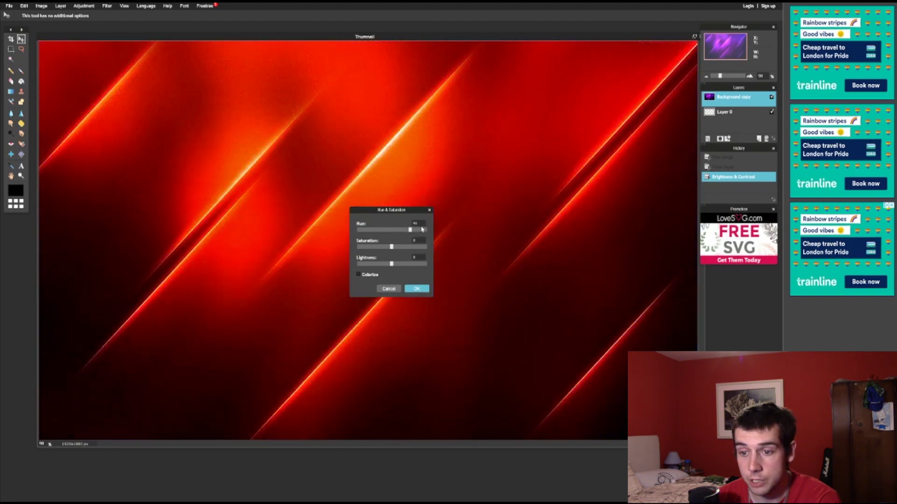
left_click(406, 247)
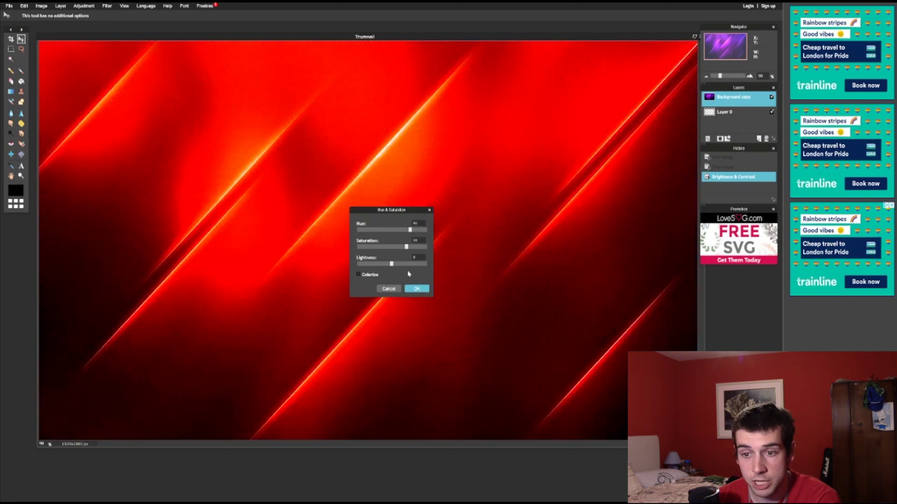
left_click(403, 265)
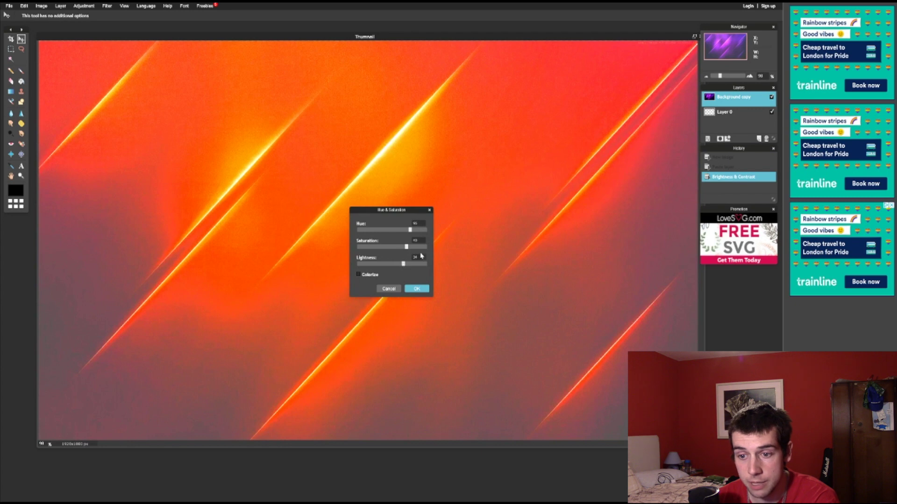
left_click(391, 264)
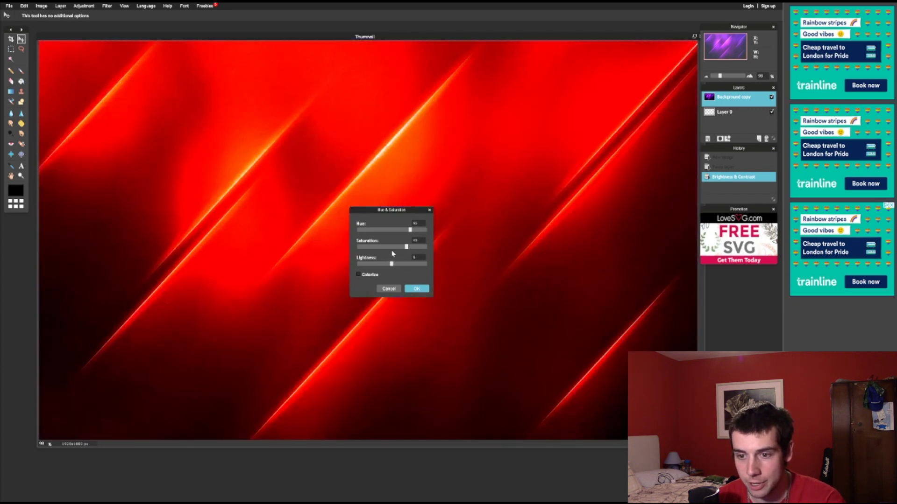
mouse_move(410, 230)
left_mouse_down()
mouse_move(380, 230)
mouse_move(405, 229)
mouse_move(396, 230)
left_mouse_up()
left_click(405, 246)
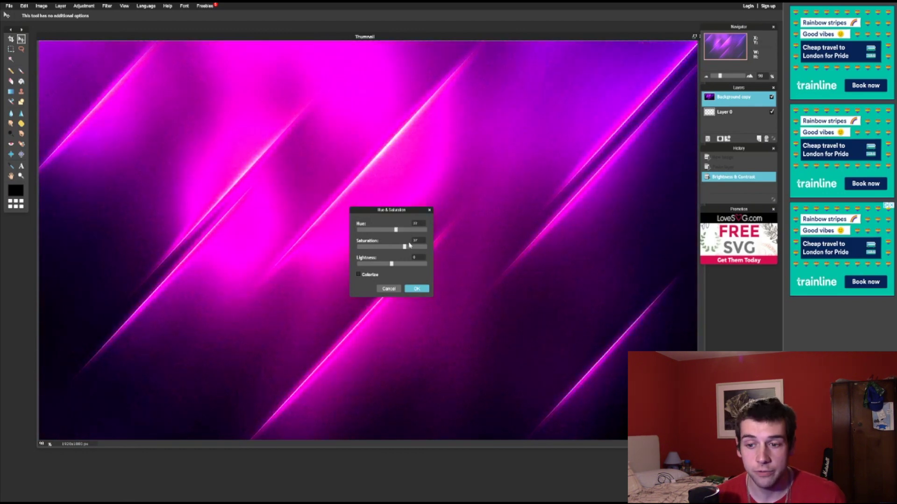
left_click(418, 288)
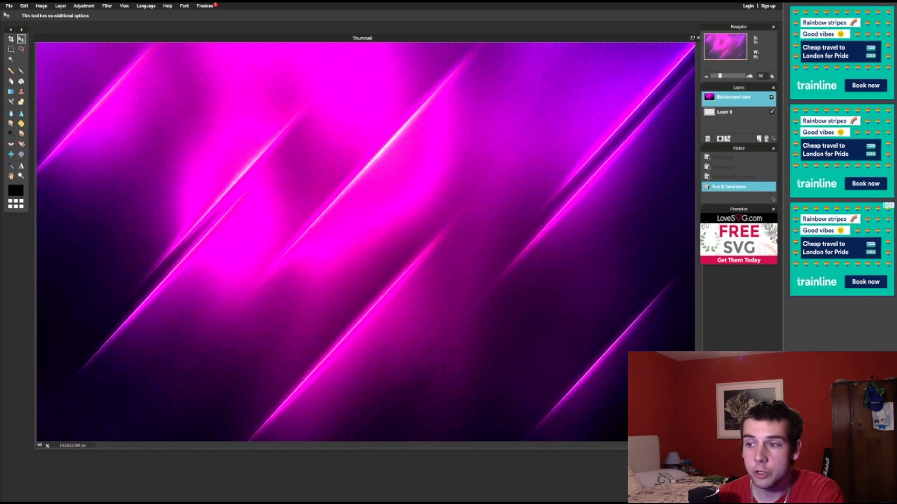
- Enlarge the wallpaper layer slightly beyond all edges of the canvas with Free transform and apply the change
left_click_drag(720, 77, 708, 76)
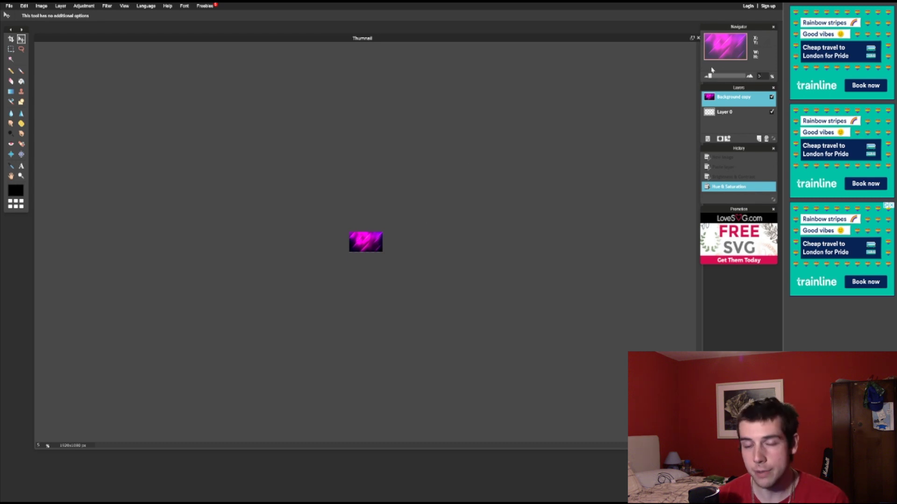
left_click_drag(710, 77, 711, 77)
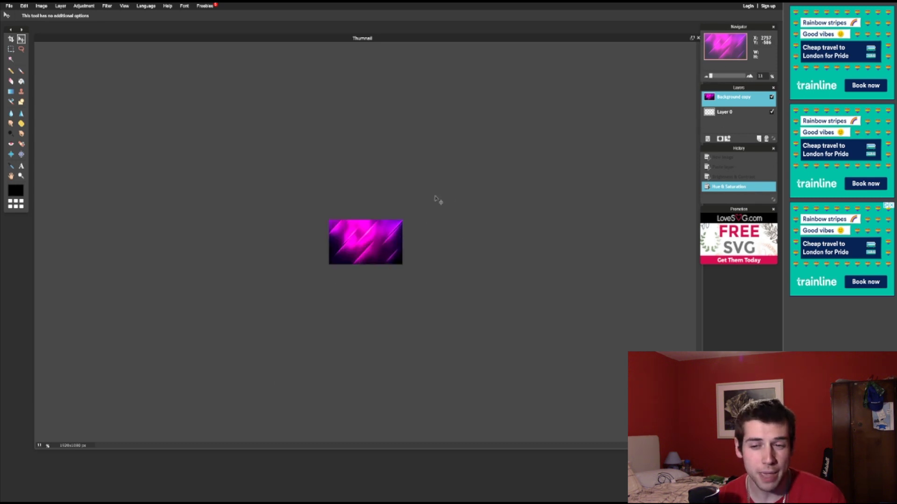
left_click(763, 75)
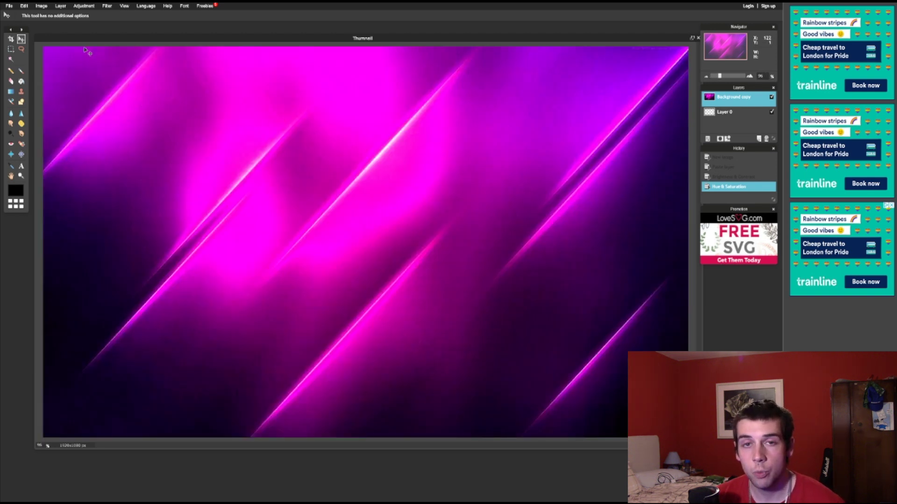
left_click(27, 6)
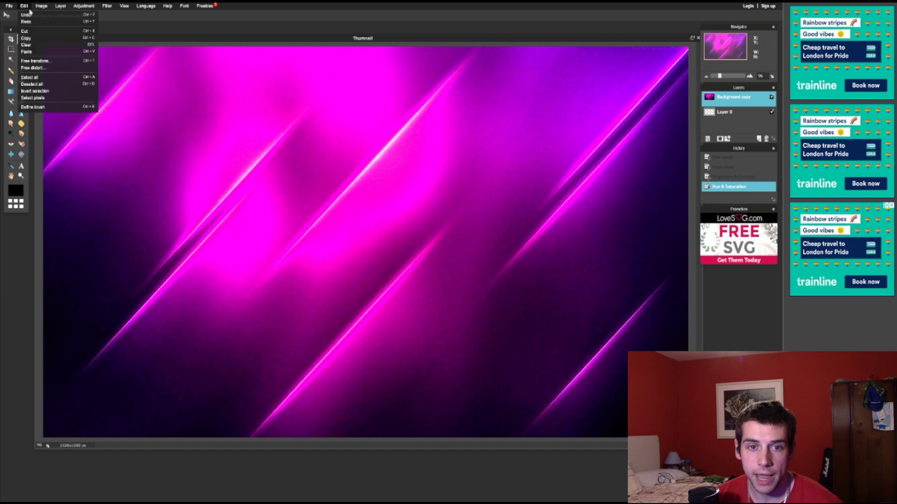
left_click(39, 61)
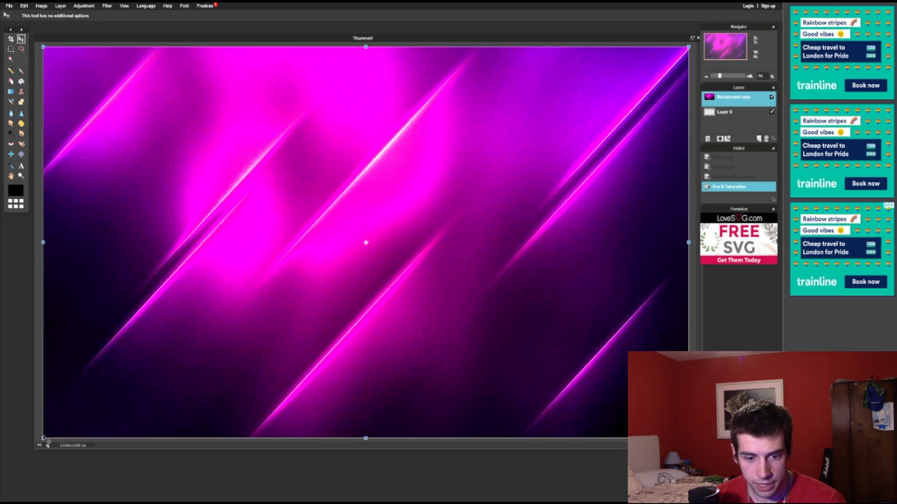
left_click_drag(43, 439, 35, 444)
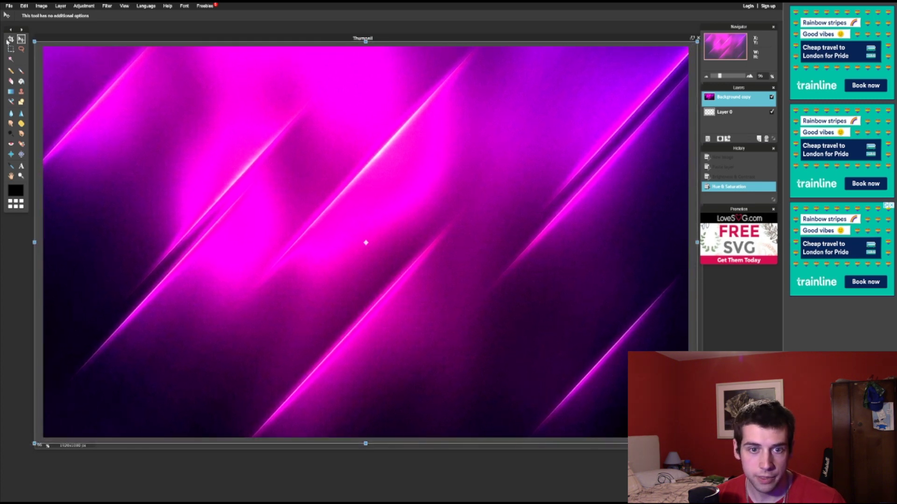
left_click(58, 30)
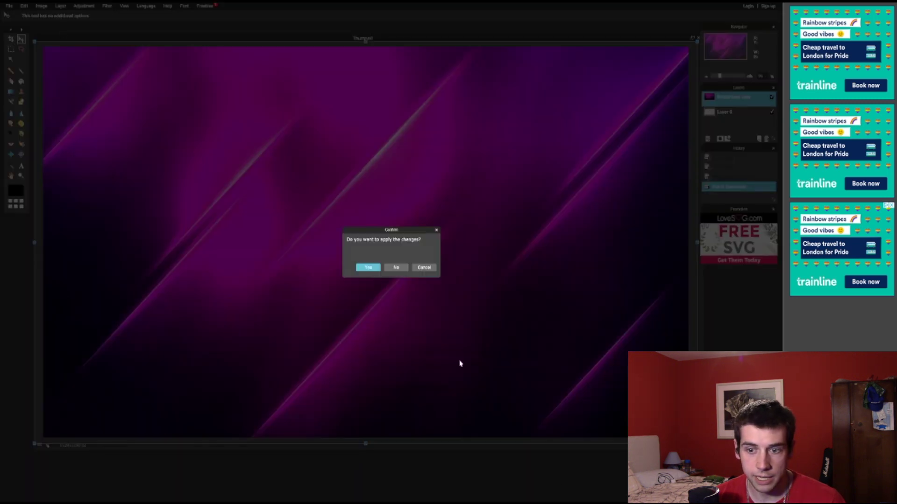
left_click(369, 267)
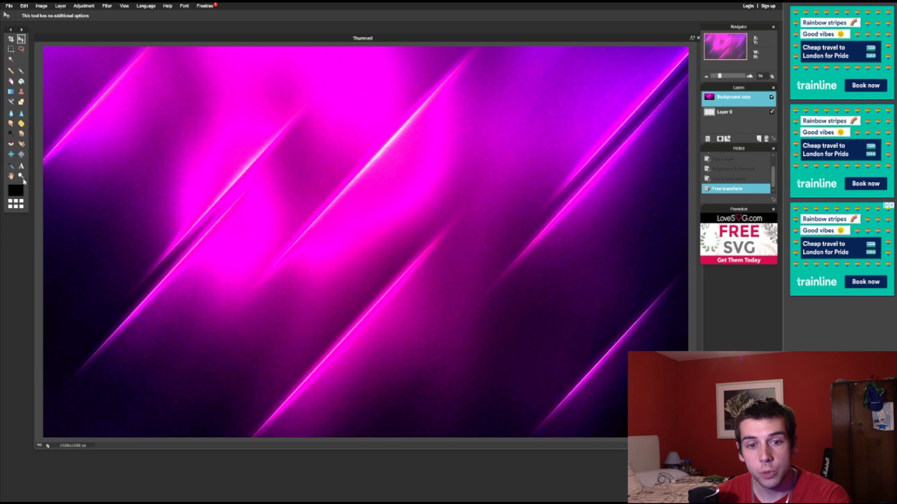
- Add the text "How To Make A Free Thumnail 2019" and place it in the upper middle of the canvas
left_click(22, 166)
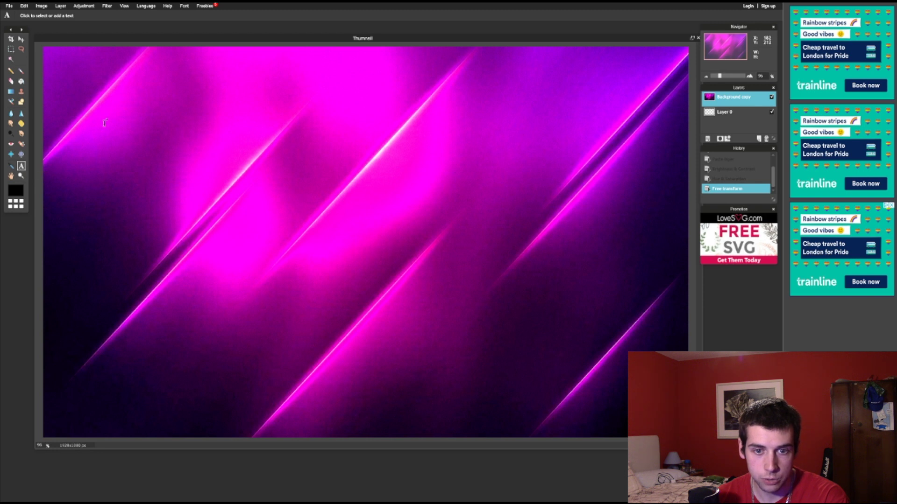
left_click(101, 94)
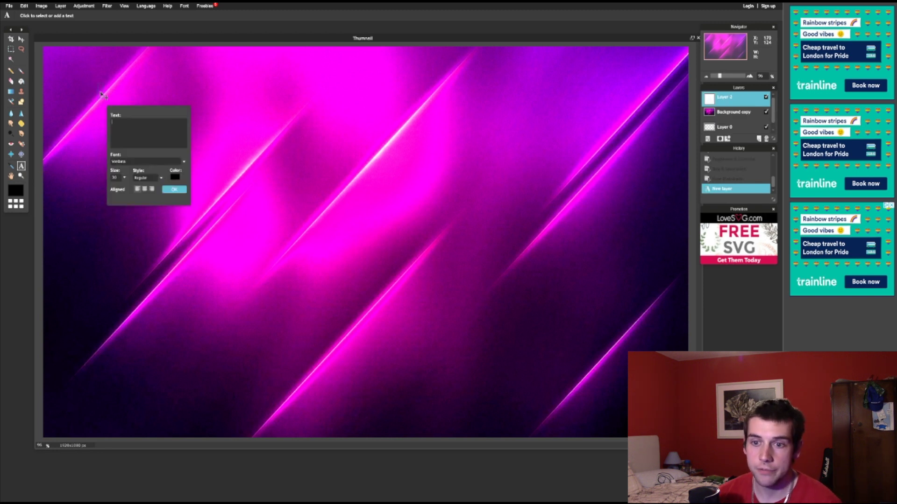
type("How To Make A Free Thumnail 2019")
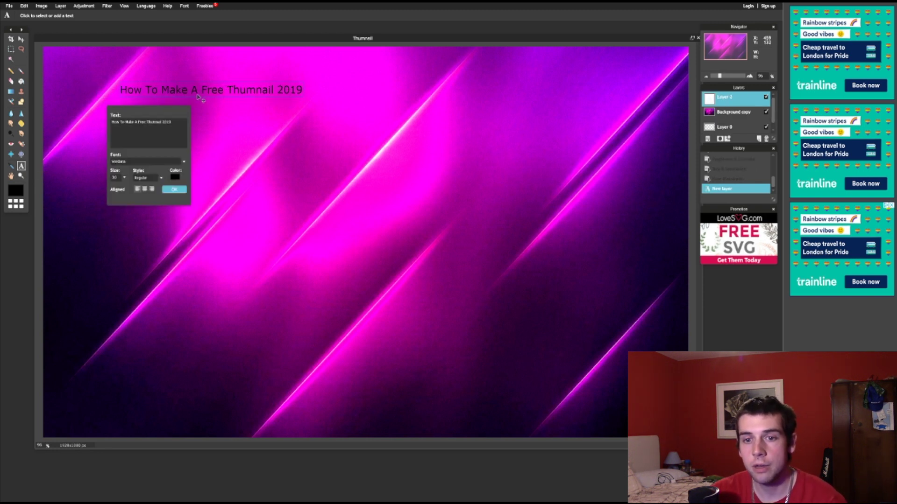
left_click_drag(177, 98, 357, 152)
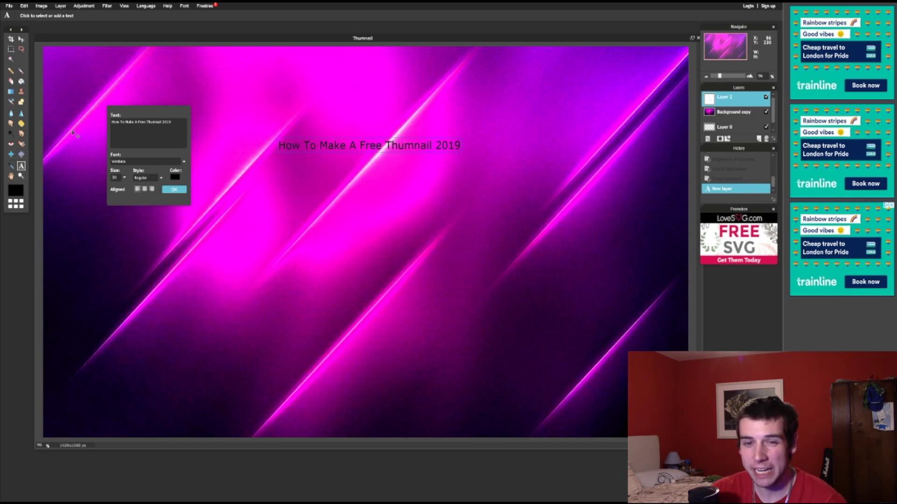
- Browse the available fonts and set the title text's font to Arial Black
left_click(147, 161)
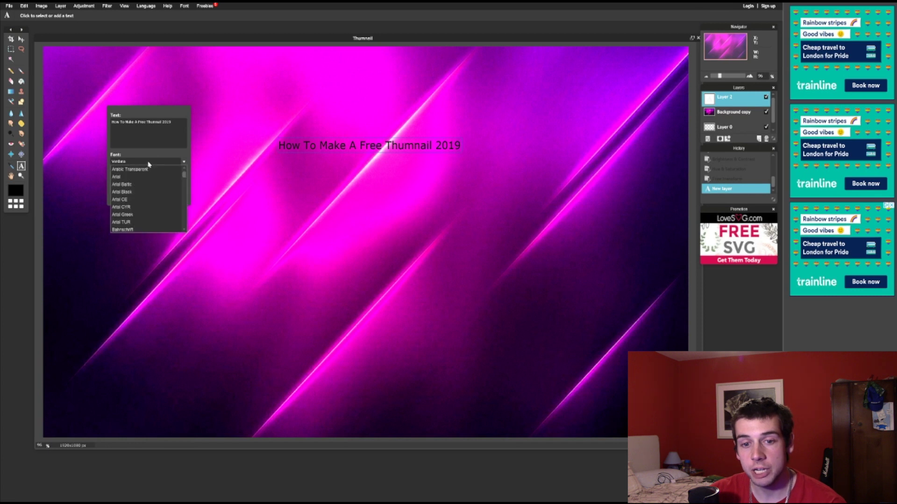
left_click_drag(185, 172, 185, 227)
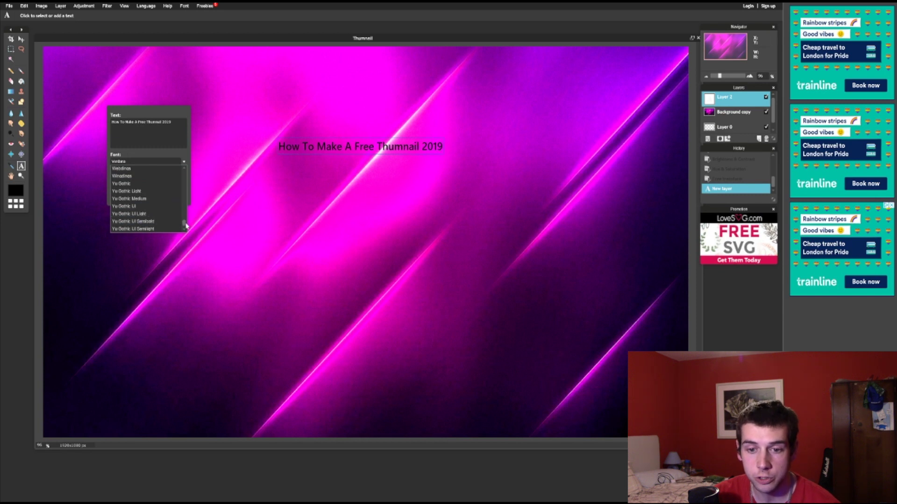
scroll(172, 208, "up", 15)
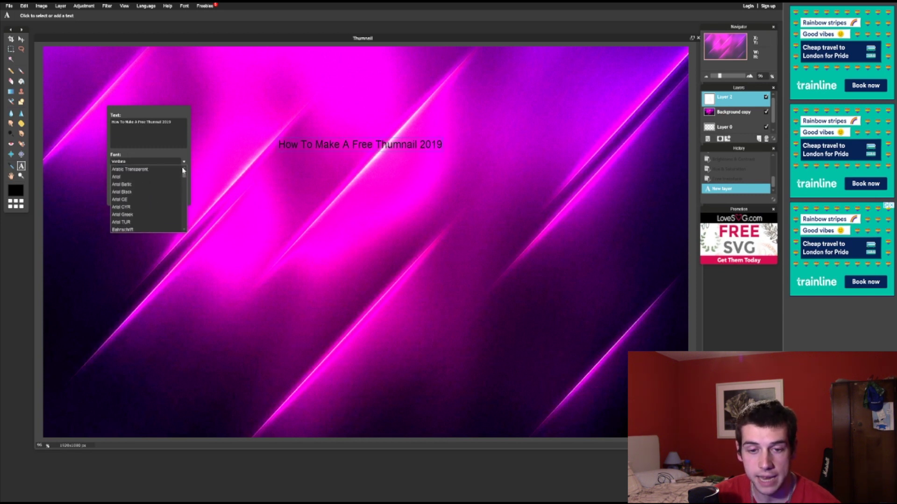
left_click(122, 191)
- Enlarge the title to size 220 and break it into three lines starting near the canvas's upper-left corner
left_click(124, 179)
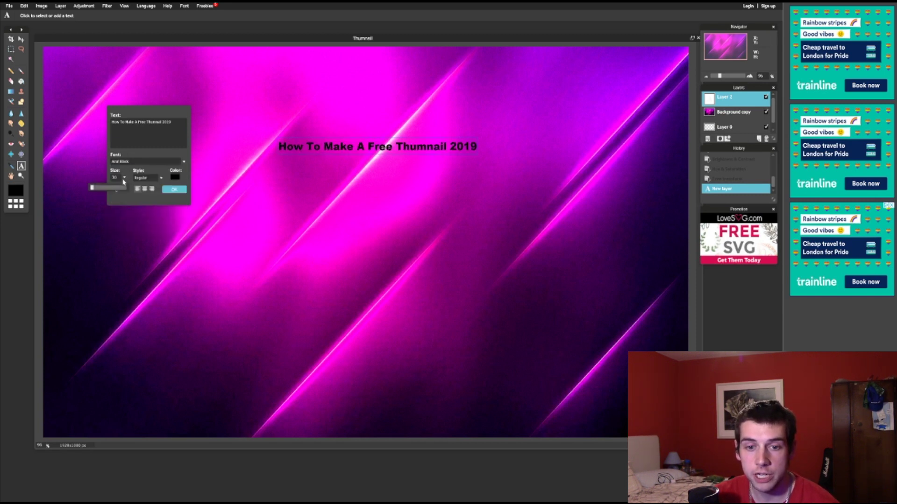
left_click_drag(92, 189, 103, 188)
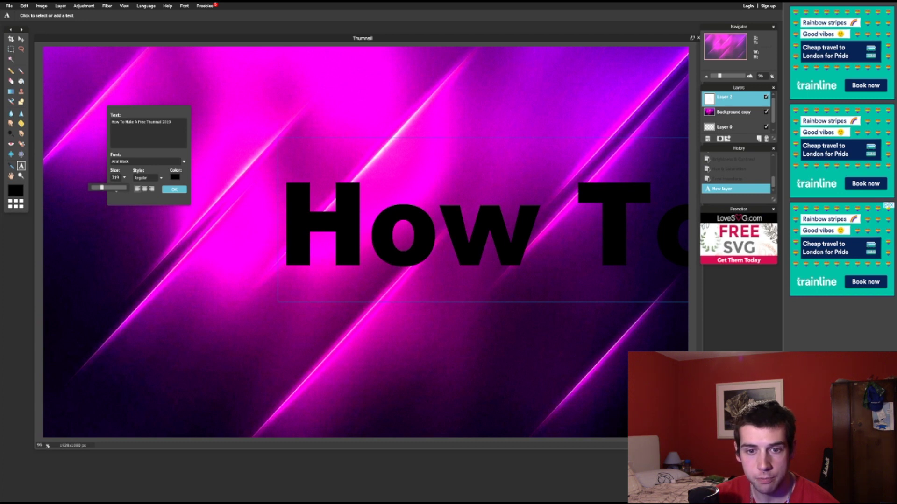
left_click(138, 122)
key("Return")
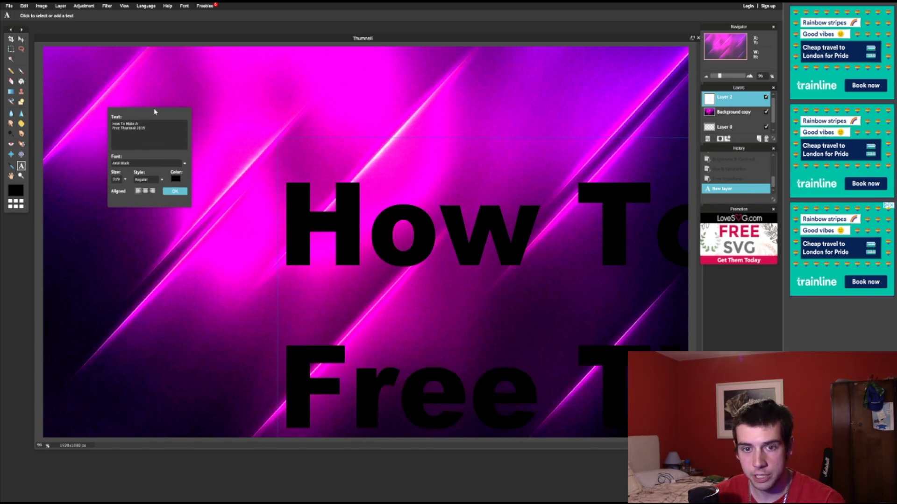
left_click_drag(155, 113, 157, 103)
left_click_drag(409, 242, 185, 144)
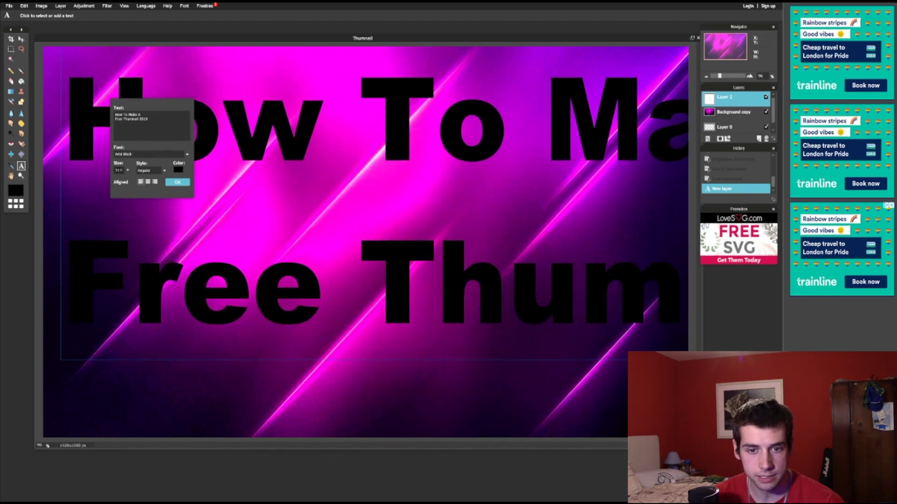
type("200")
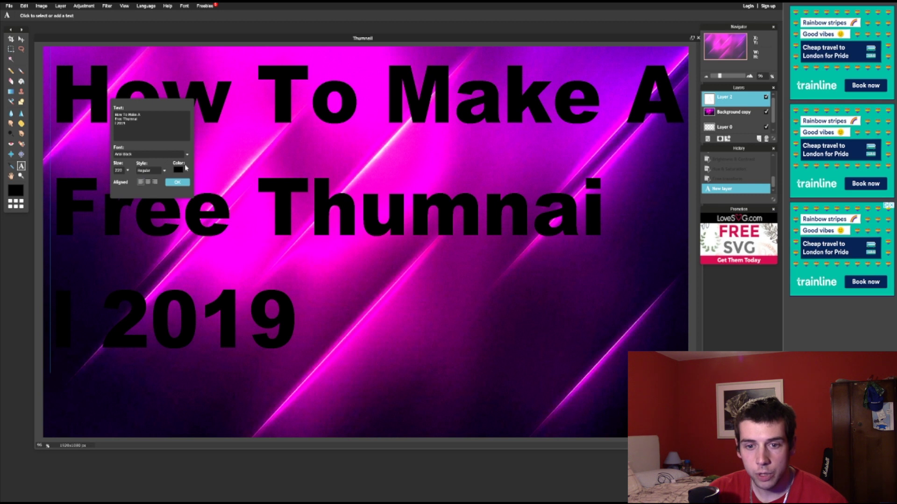
- Color the title text near-white with lightness 96 and correct the line breaks so "2019" stands alone on the third line
left_click(179, 169)
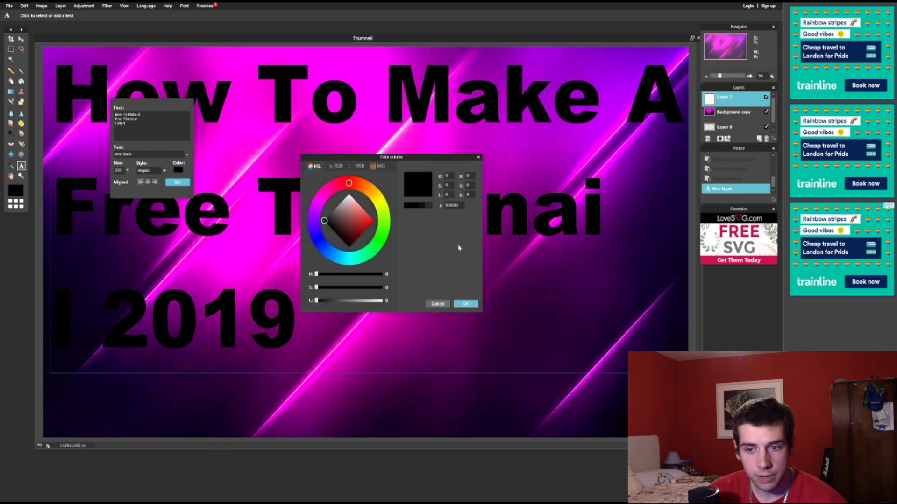
mouse_move(343, 185)
left_mouse_down()
mouse_move(318, 205)
mouse_move(374, 252)
mouse_move(320, 200)
mouse_move(439, 340)
left_mouse_up()
left_click_drag(371, 251, 347, 183)
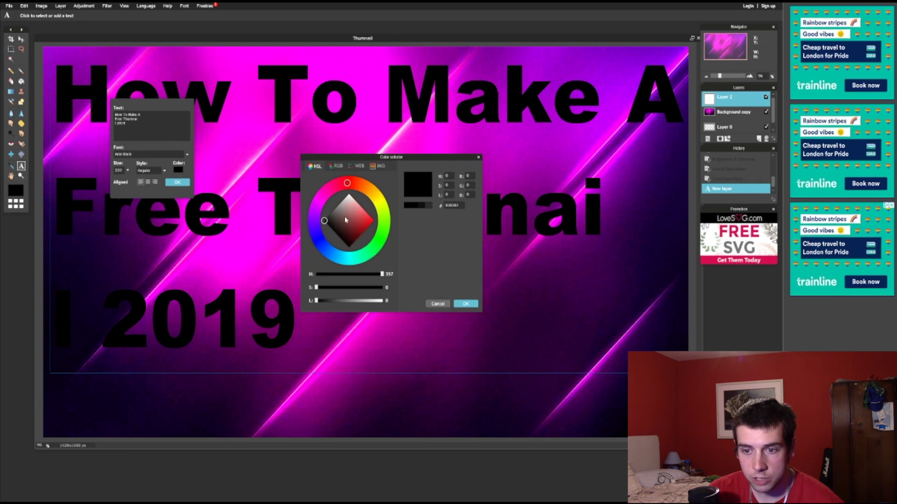
left_click(348, 195)
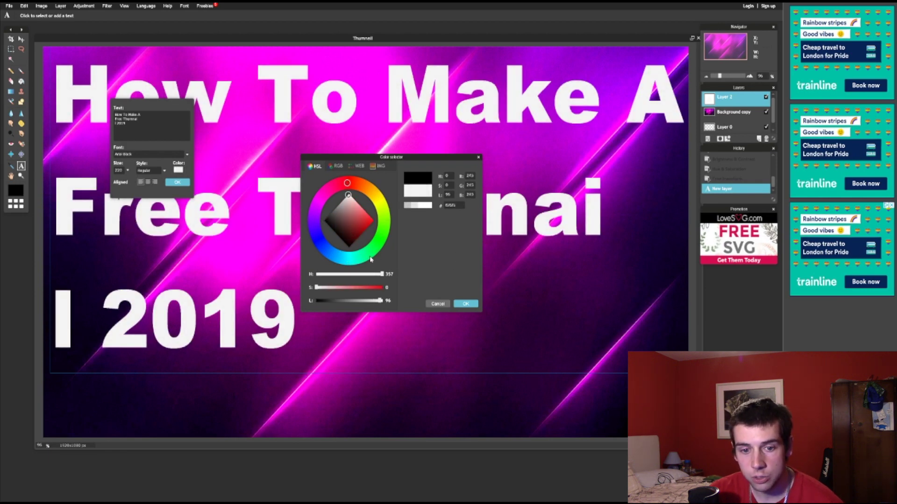
left_click(437, 304)
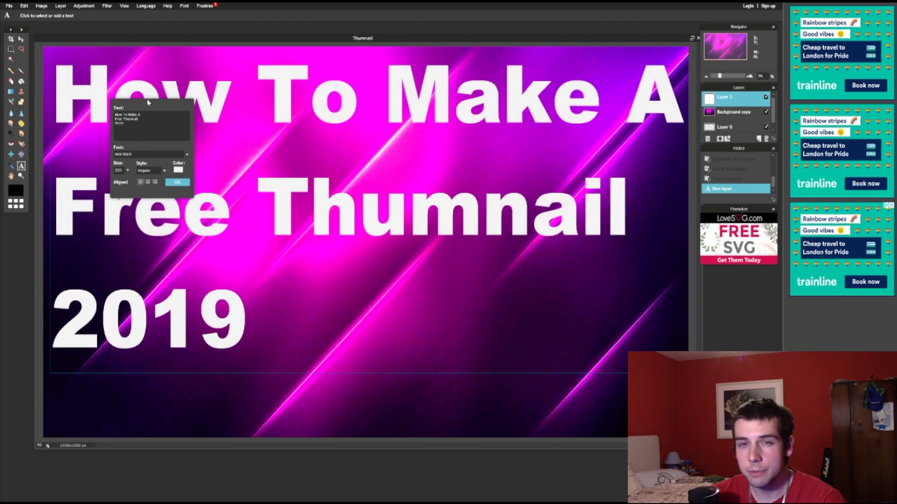
- Make the title text bold italic and center-aligned, and apply the text settings
left_click_drag(148, 103, 541, 202)
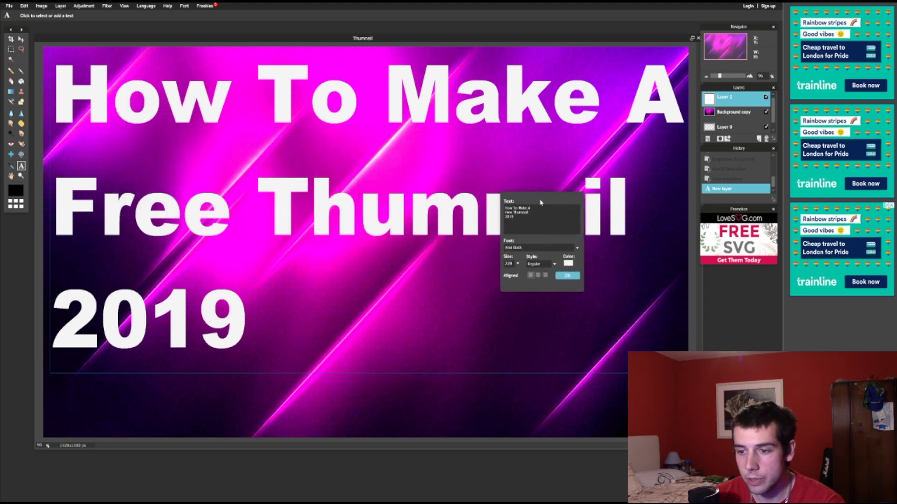
left_click(552, 265)
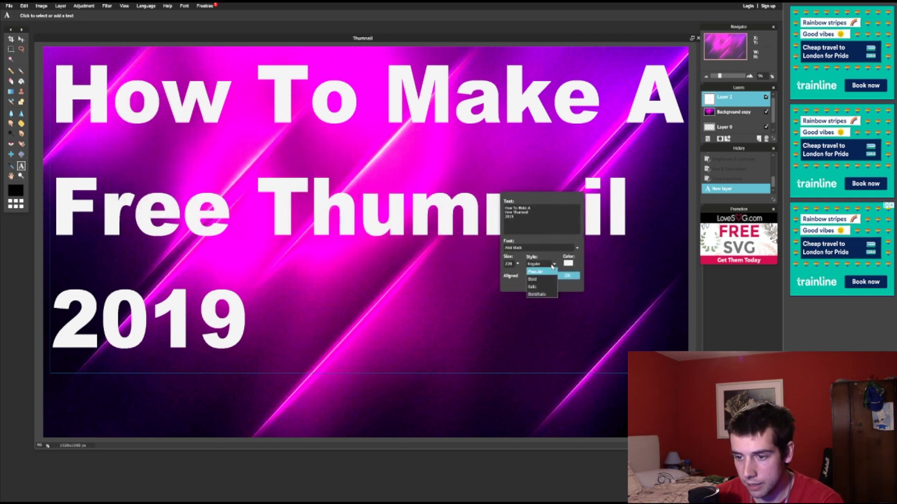
left_click(541, 295)
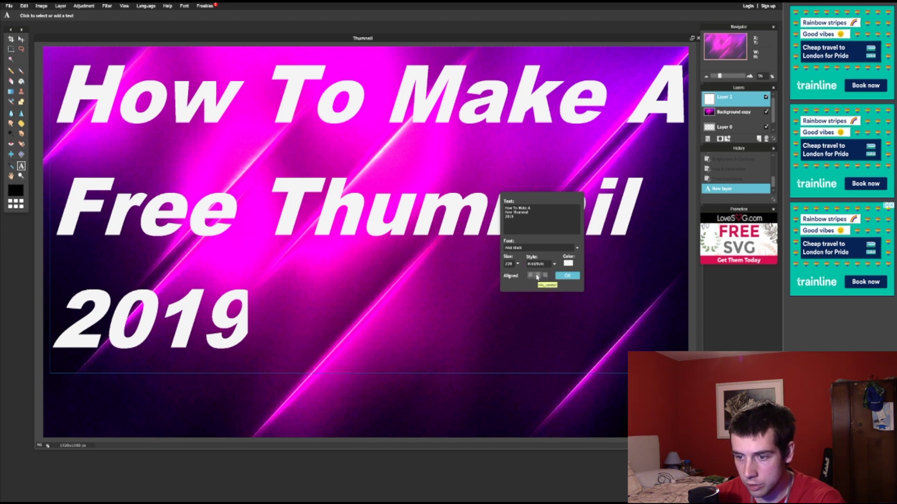
left_click(537, 275)
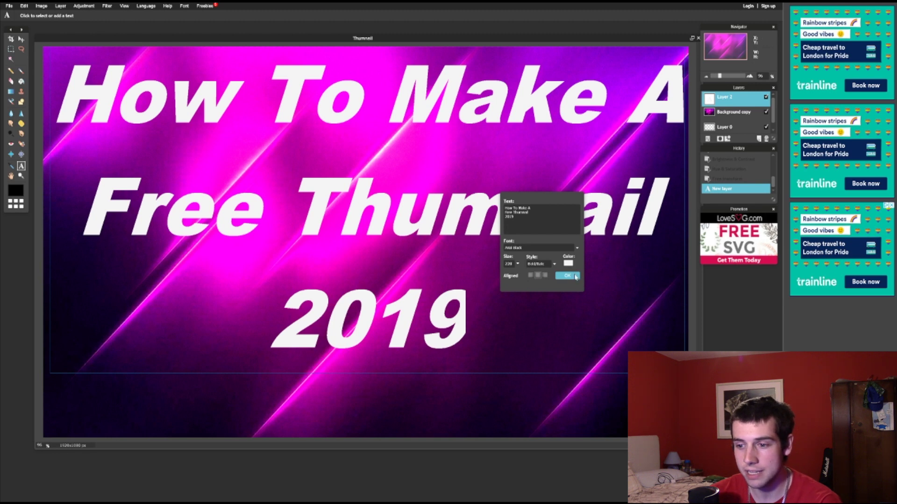
left_click(567, 276)
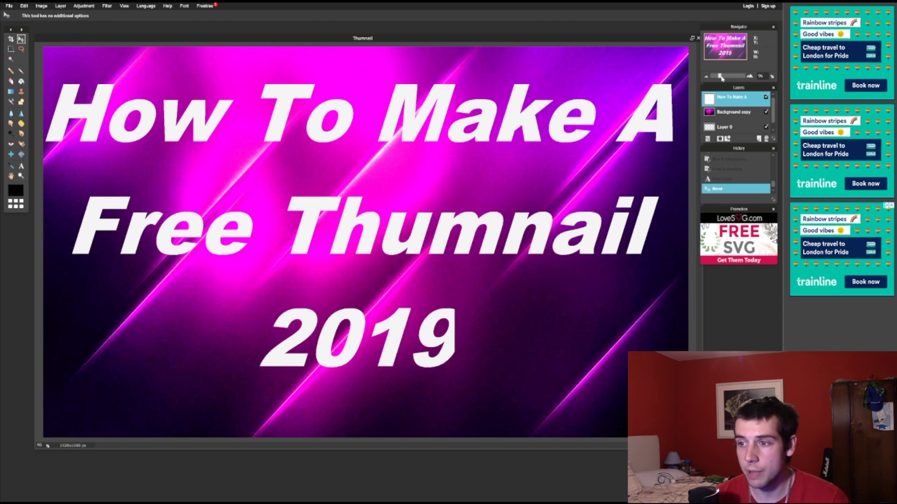
- Reposition the title text slightly on the canvas and rasterize its layer
left_click_drag(721, 78, 710, 81)
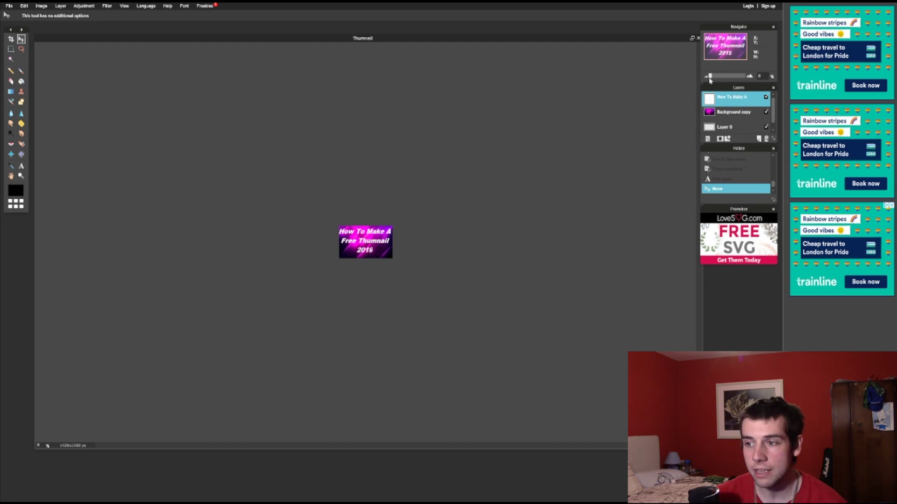
left_click_drag(710, 79, 719, 77)
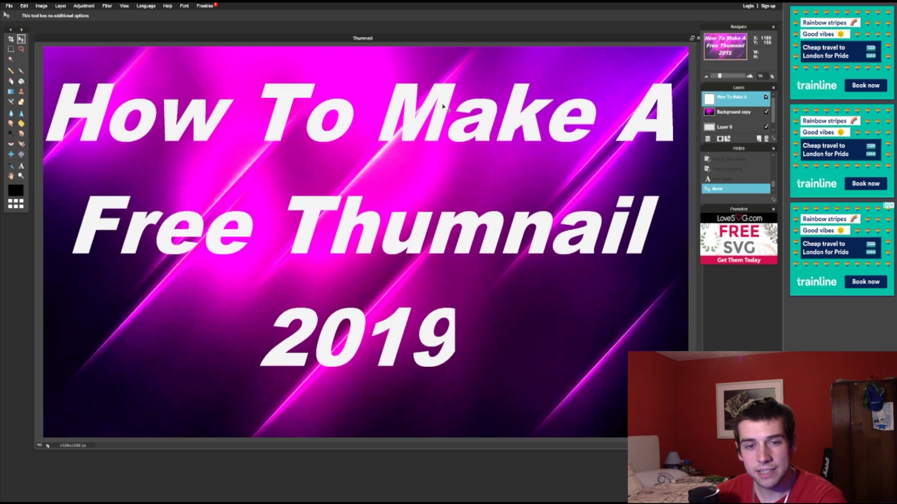
left_click(385, 113)
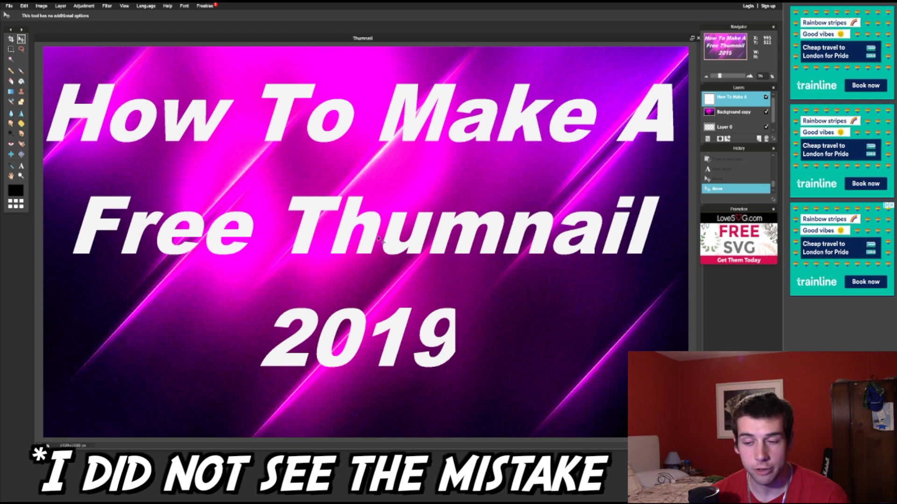
right_click(727, 97)
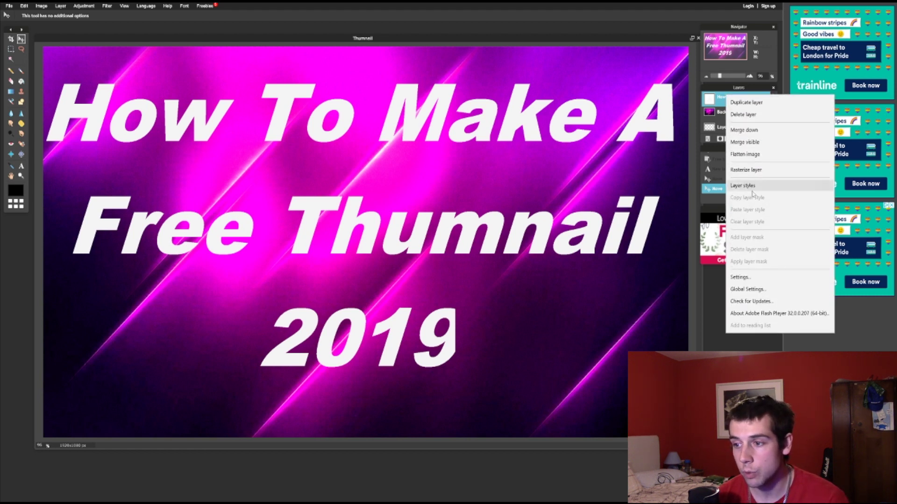
left_click(748, 171)
left_click(21, 166)
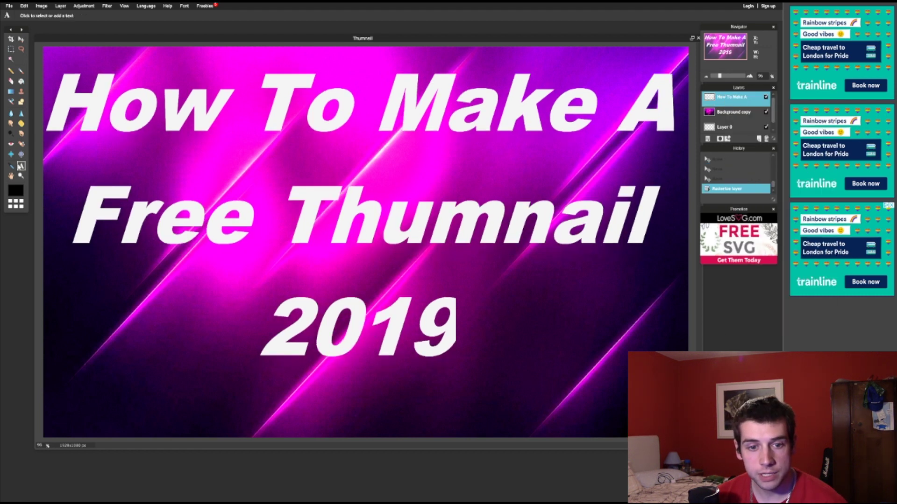
left_click(337, 221)
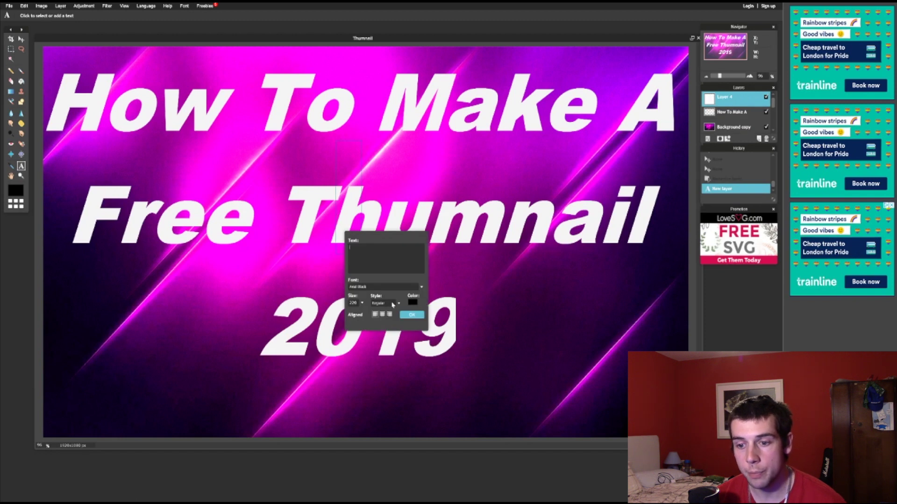
left_click(411, 315)
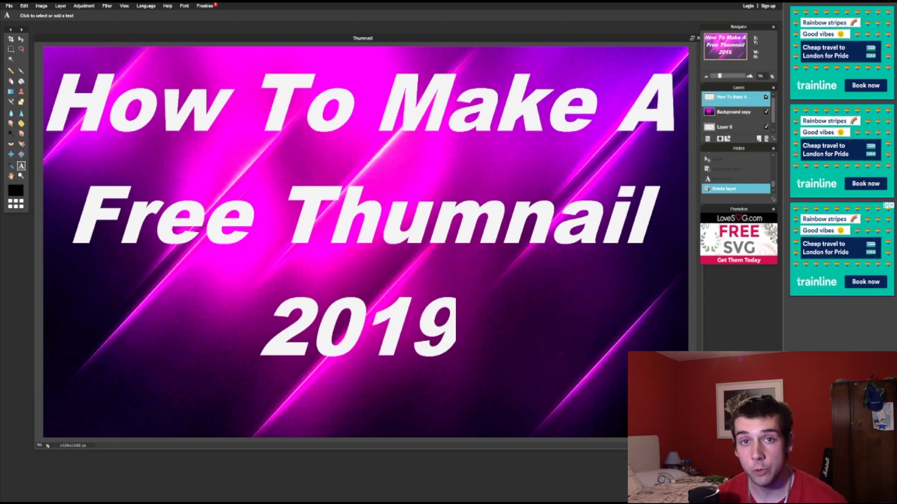
left_click(23, 6)
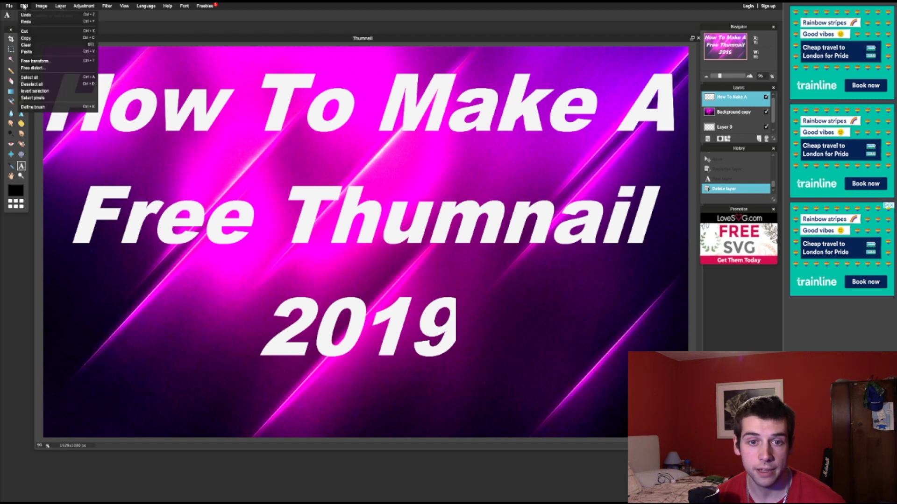
- Apply a drop shadow layer style to the title layer, raising its opacity to full and slightly increasing its distance
right_click(732, 96)
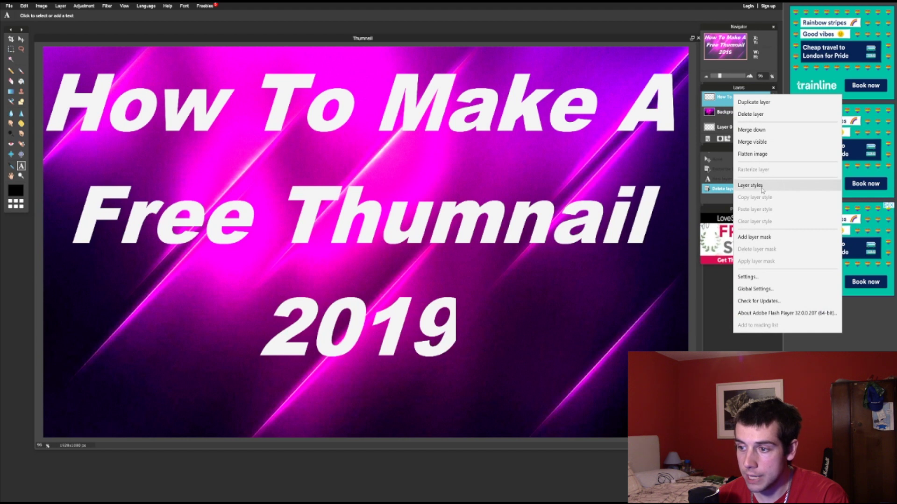
left_click(742, 189)
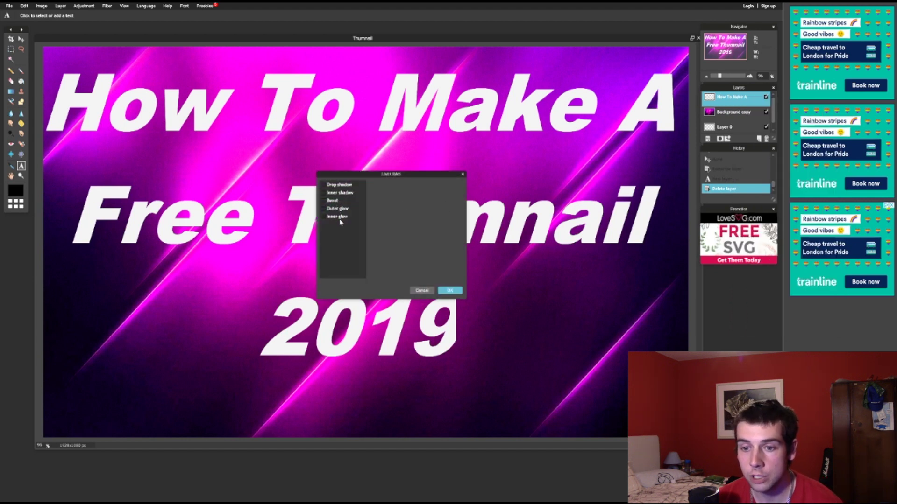
left_click(324, 186)
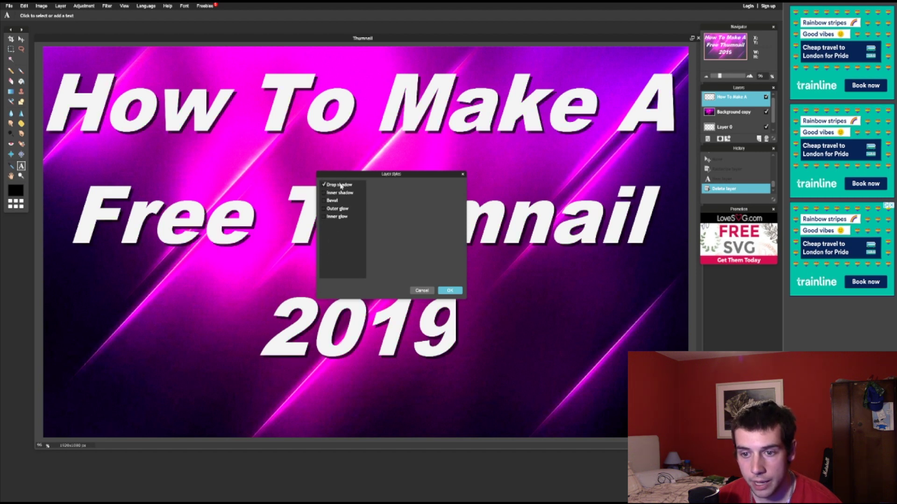
left_click(341, 186)
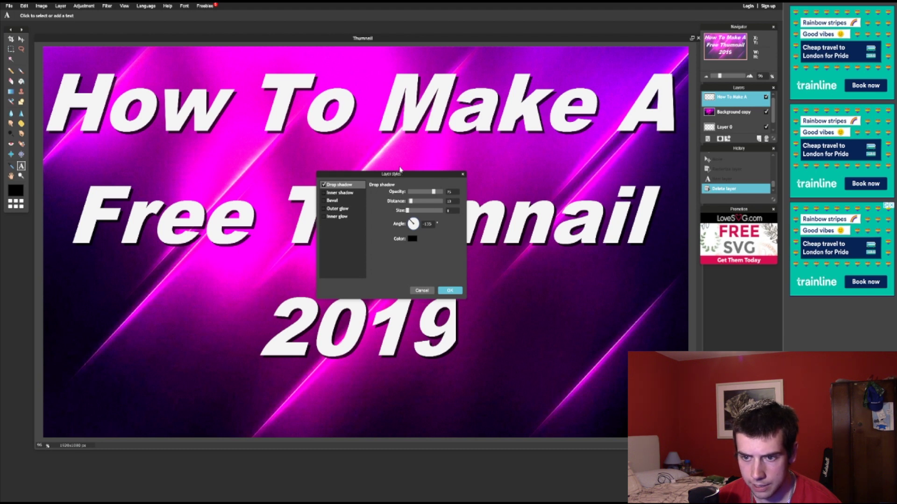
left_click_drag(400, 170, 179, 306)
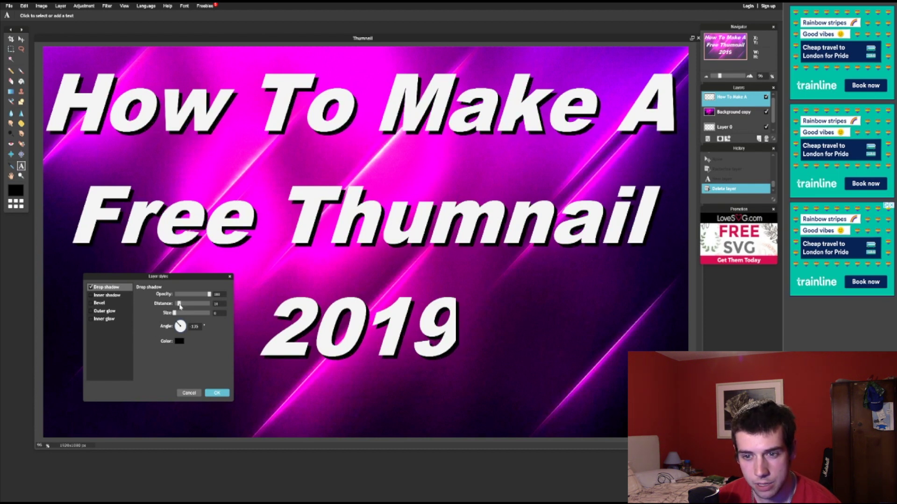
left_click(107, 295)
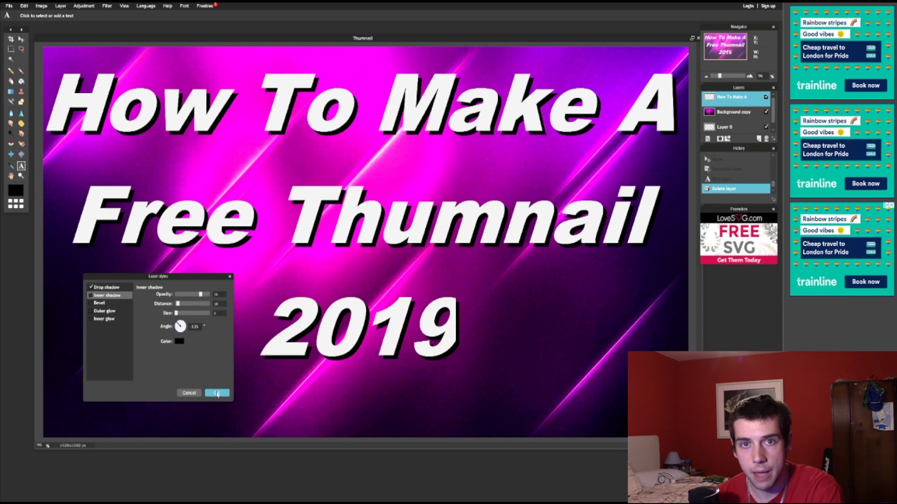
left_click(217, 394)
left_click_drag(719, 76, 710, 85)
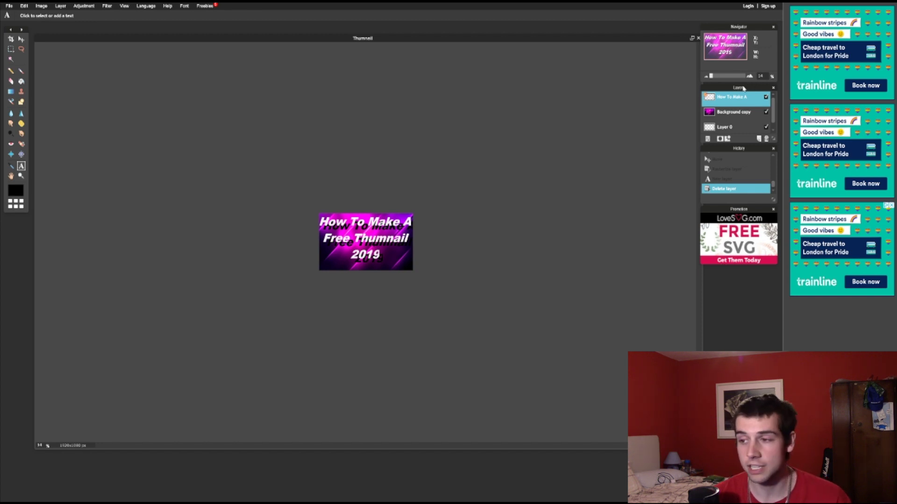
key("ctrl+0")
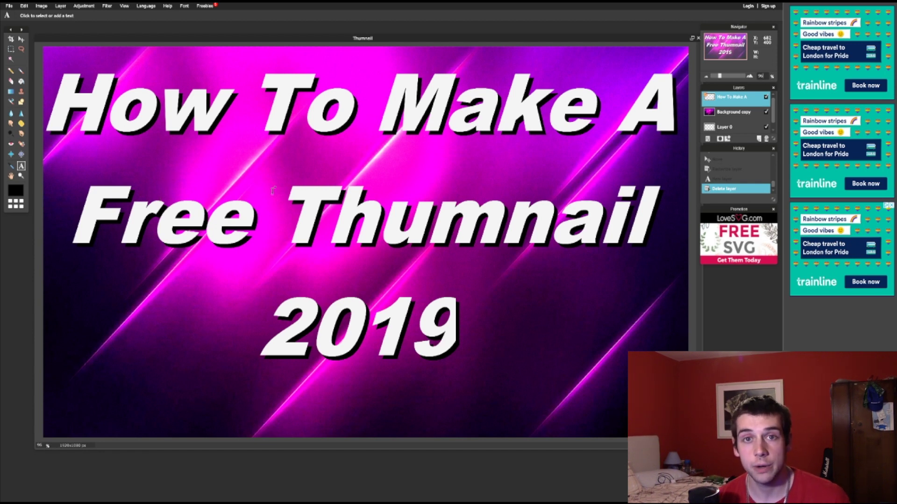
- Open the pencil, paintbrush and paint bucket PNG images and copy each into the thumbnail as a new layer
key("v")
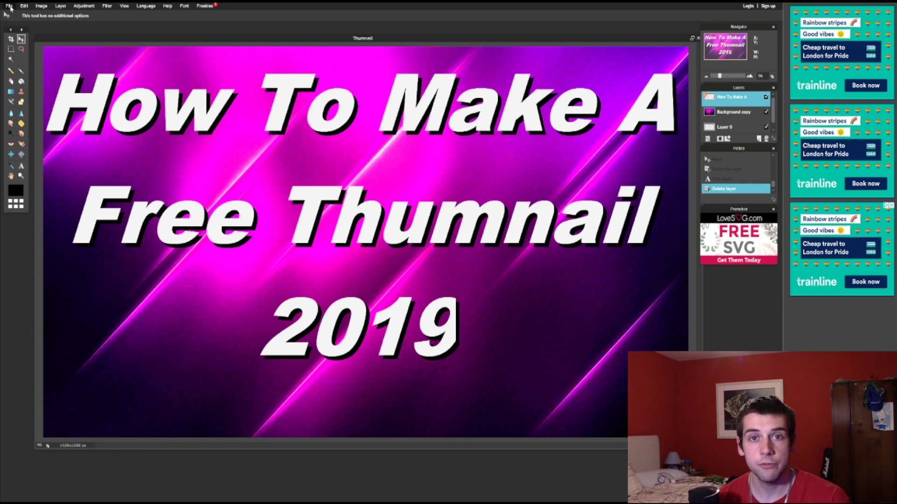
left_click(9, 6)
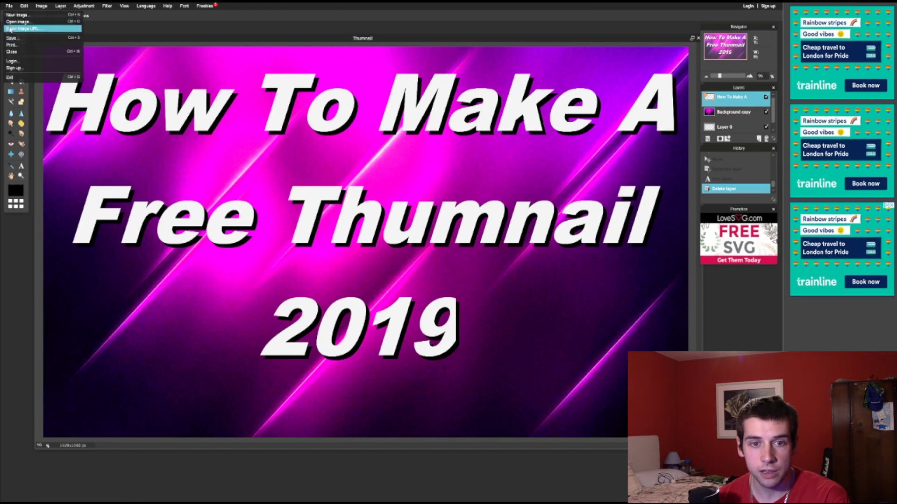
left_click(13, 22)
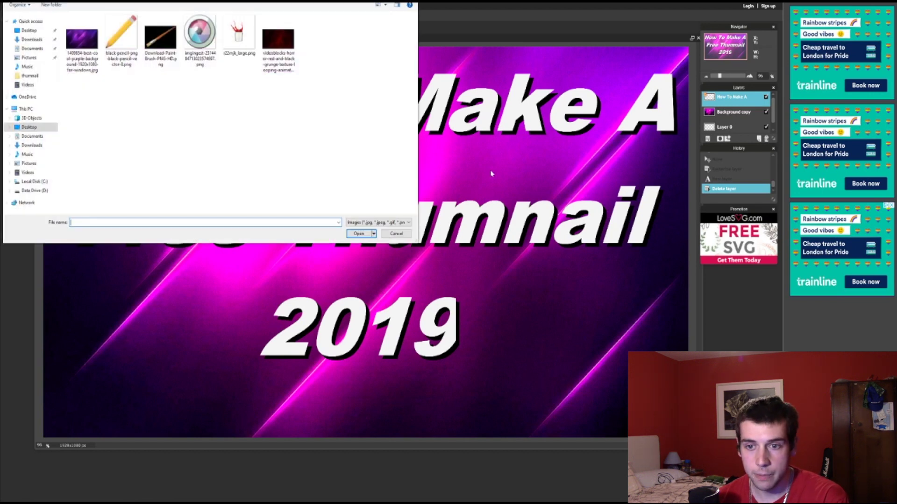
left_click(125, 46)
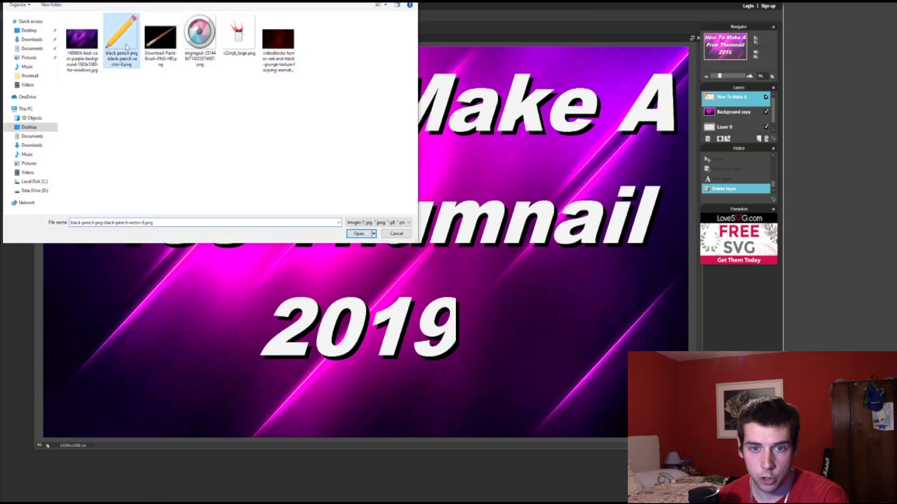
left_click(359, 234)
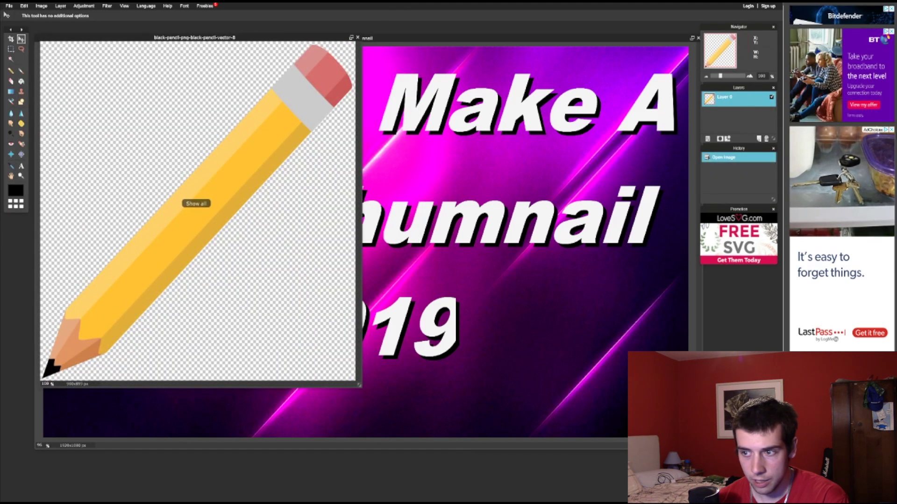
mouse_move(727, 98)
left_mouse_down()
mouse_move(490, 303)
mouse_move(502, 273)
left_mouse_up()
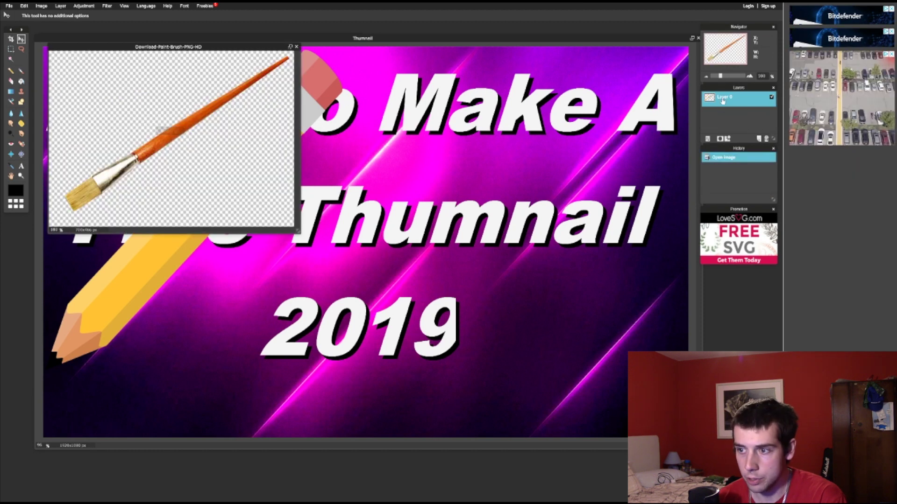
left_click_drag(170, 136, 371, 250)
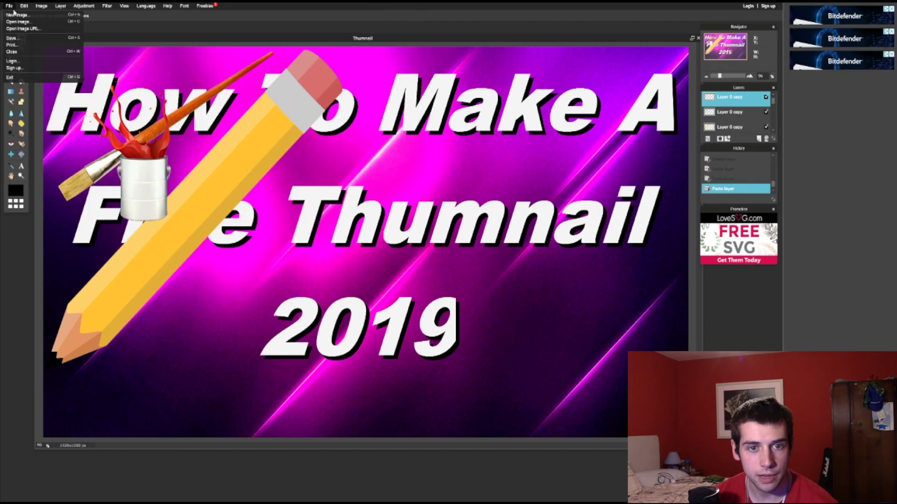
- Add the round camera-lens logo image near the canvas's lower-right corner and move the paint bucket to the left of "2019"
left_click(9, 6)
left_click(24, 26)
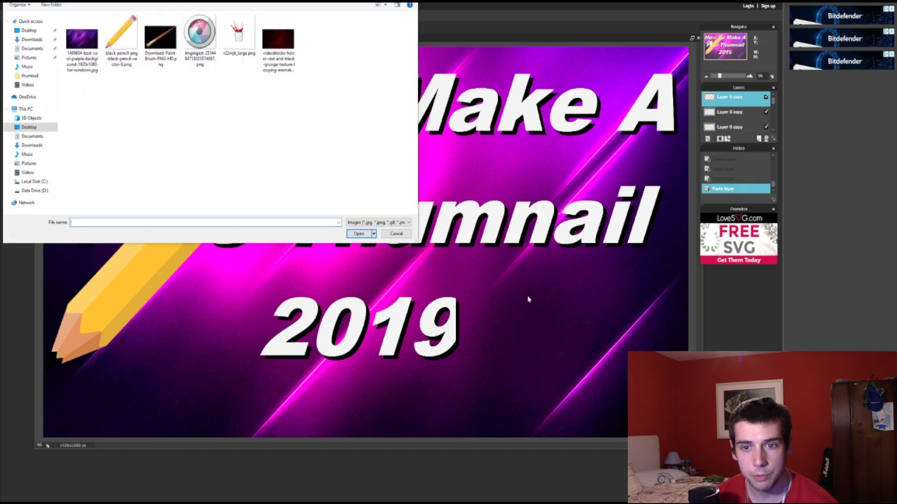
left_click(196, 30)
left_click(358, 234)
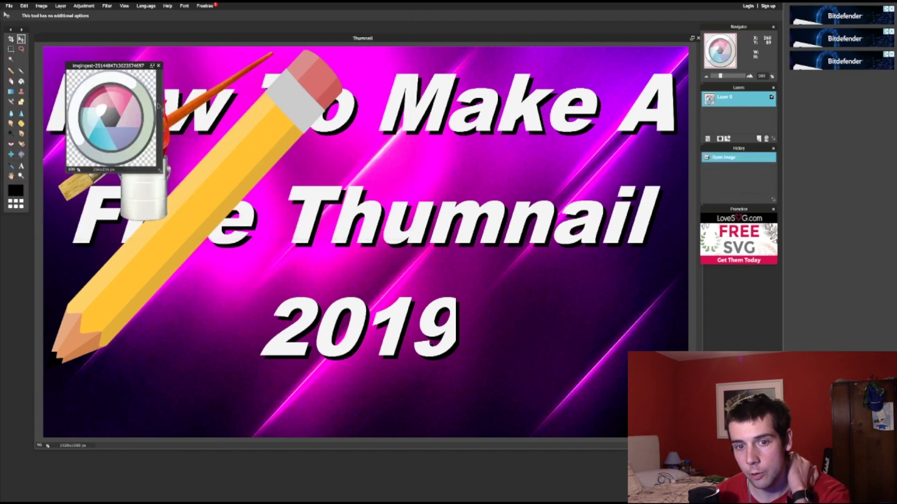
mouse_move(735, 98)
left_mouse_down()
mouse_move(584, 149)
mouse_move(310, 189)
mouse_move(616, 316)
mouse_move(600, 328)
left_mouse_up()
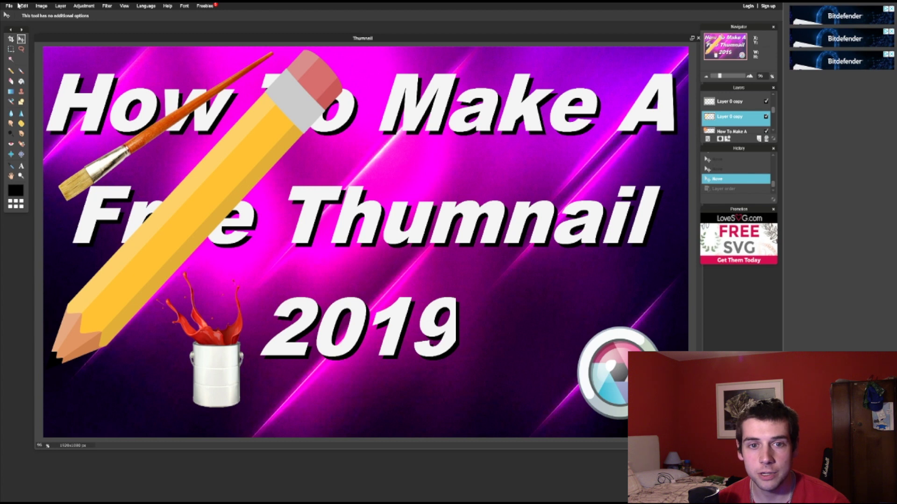
- Free-transform the pencil to about a third of its size, rotate it nearly horizontal and place it just right of "2019"
left_click(21, 6)
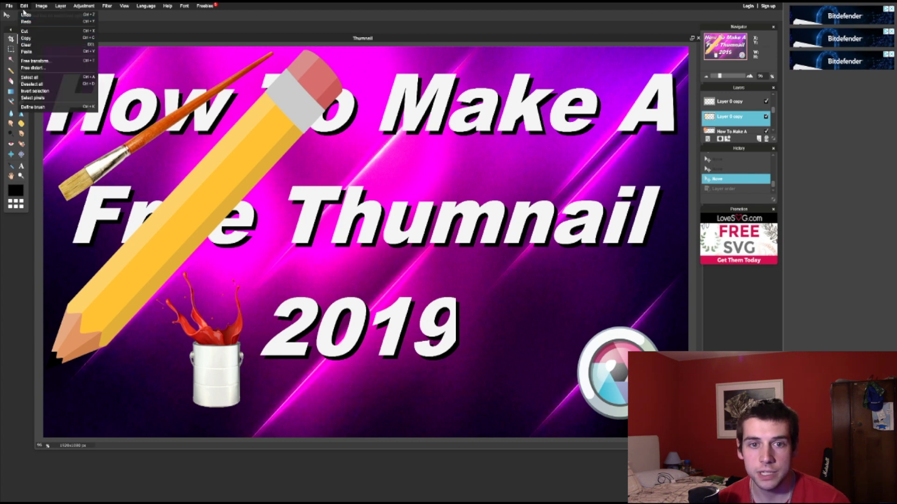
left_click(34, 60)
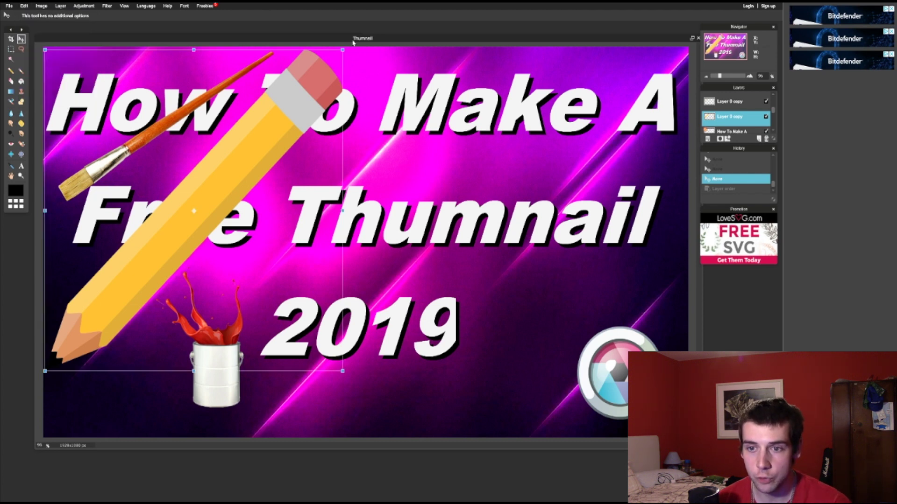
left_click_drag(342, 50, 244, 155)
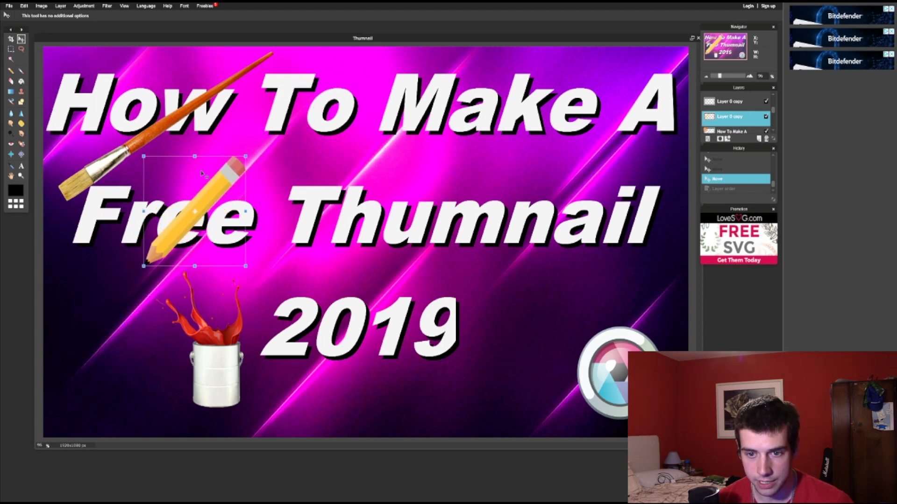
left_click_drag(196, 210, 502, 287)
left_click_drag(556, 224, 574, 261)
mouse_move(480, 256)
left_mouse_down()
mouse_move(491, 309)
mouse_move(498, 304)
left_mouse_up()
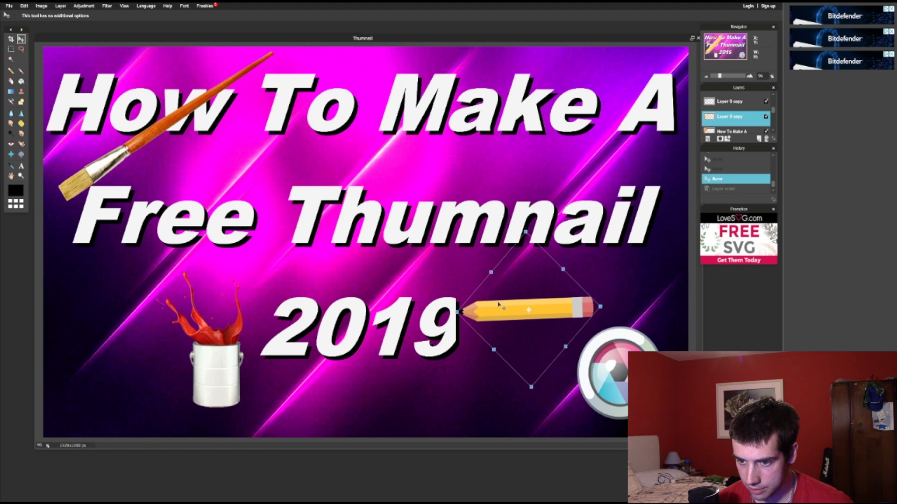
left_click(692, 274)
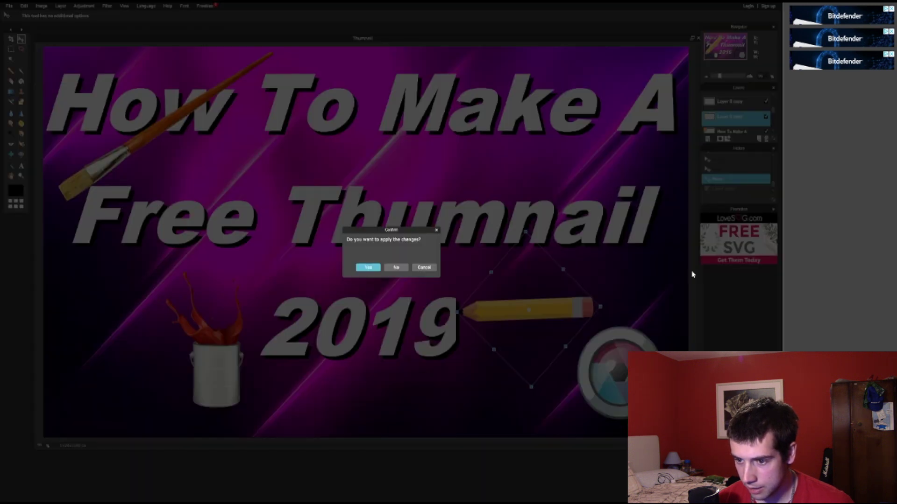
left_click(368, 268)
- Move the paintbrush over the paint bucket, rotate it steeply so its bristles dip into the red paint, and apply the transform
mouse_move(166, 124)
left_mouse_down()
mouse_move(219, 247)
mouse_move(239, 251)
left_mouse_up()
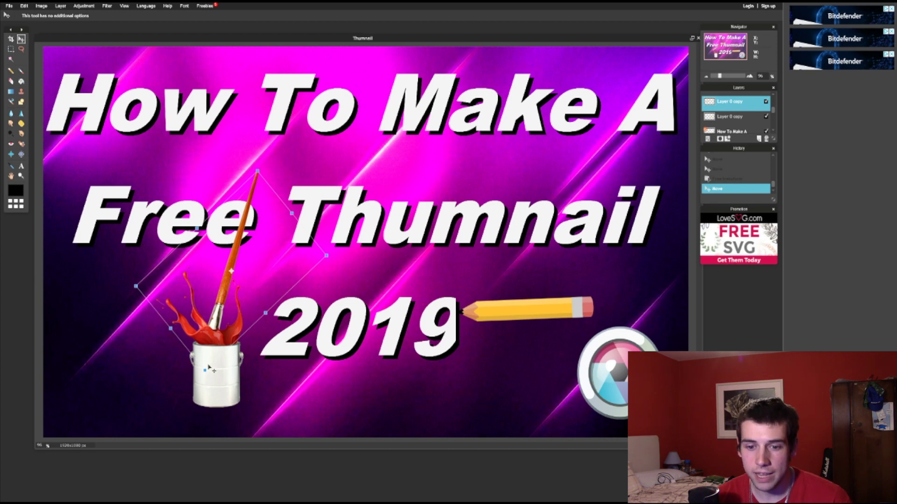
left_click(693, 147)
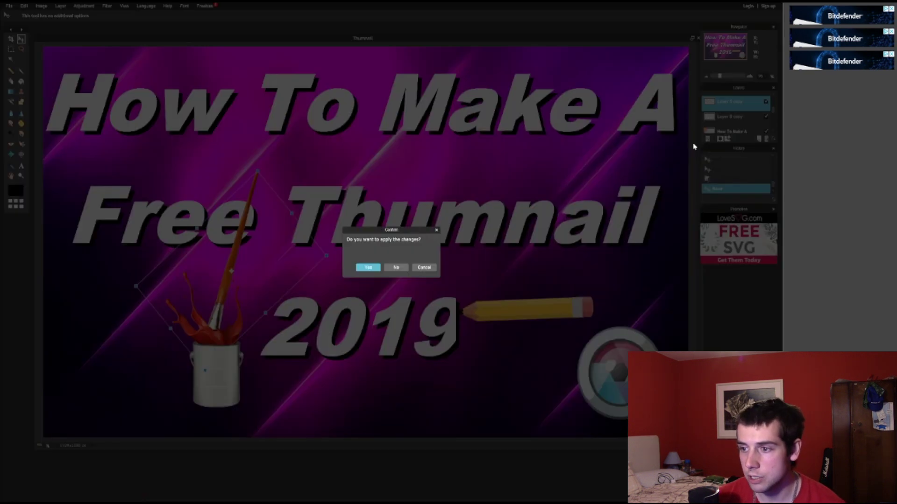
left_click(368, 267)
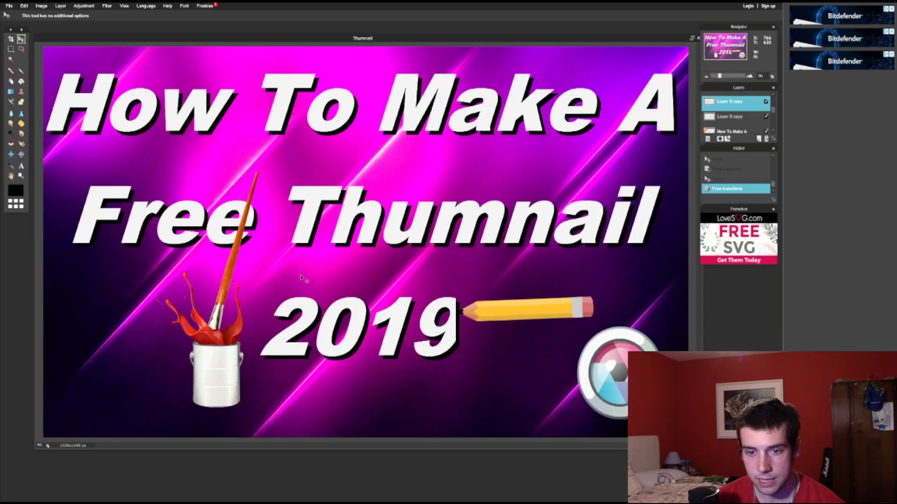